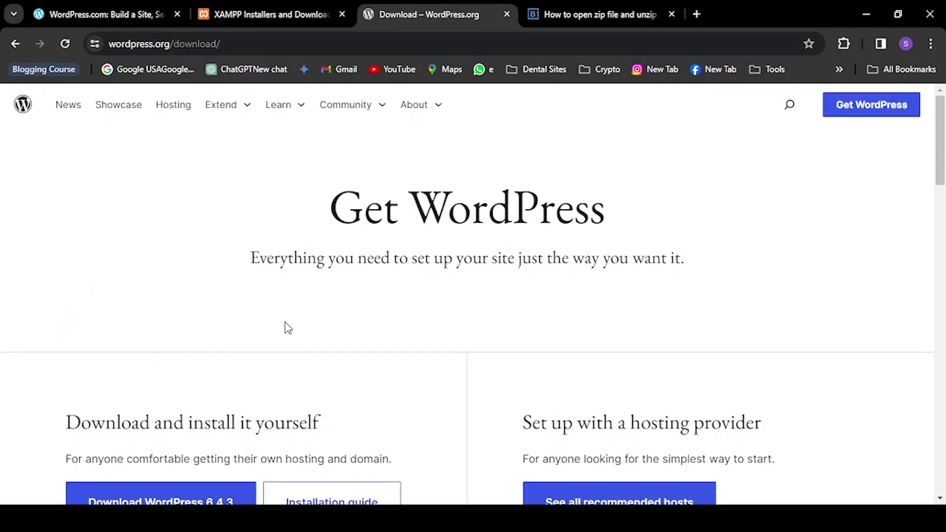
Review the download and hosting options on the WordPress download page, then view the guide on opening and unzipping zip files
scroll(285, 327, "down", 3)
scroll(286, 323, "up", 1)
scroll(286, 322, "down", 1)
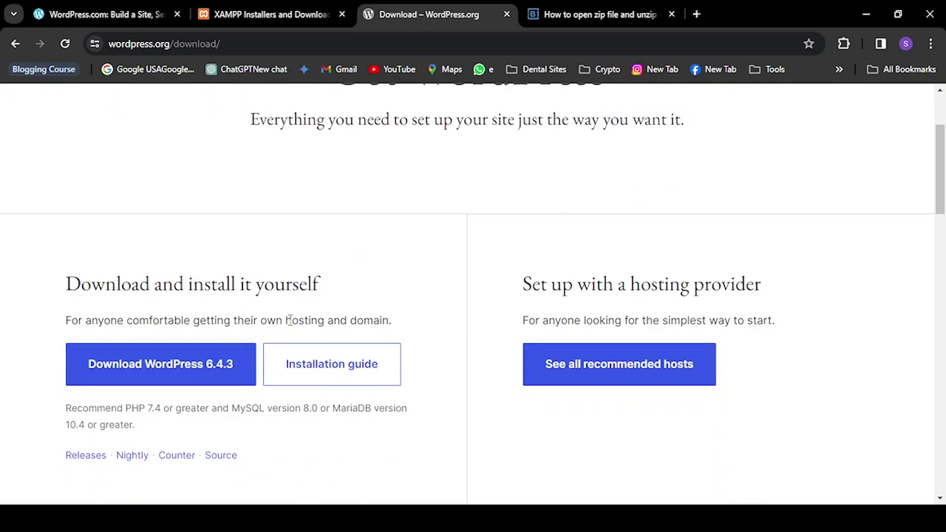
scroll(302, 318, "down", 5)
scroll(381, 321, "up", 5)
left_click(625, 8)
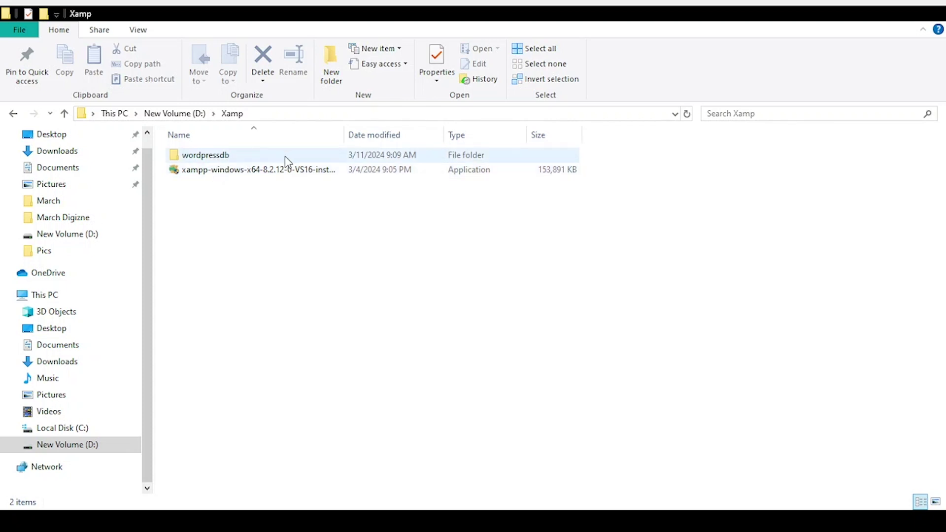
Inspect the contents of the wordpressdb folder in D:\Xamp, then return and select the XAMPP installer
double_click(207, 156)
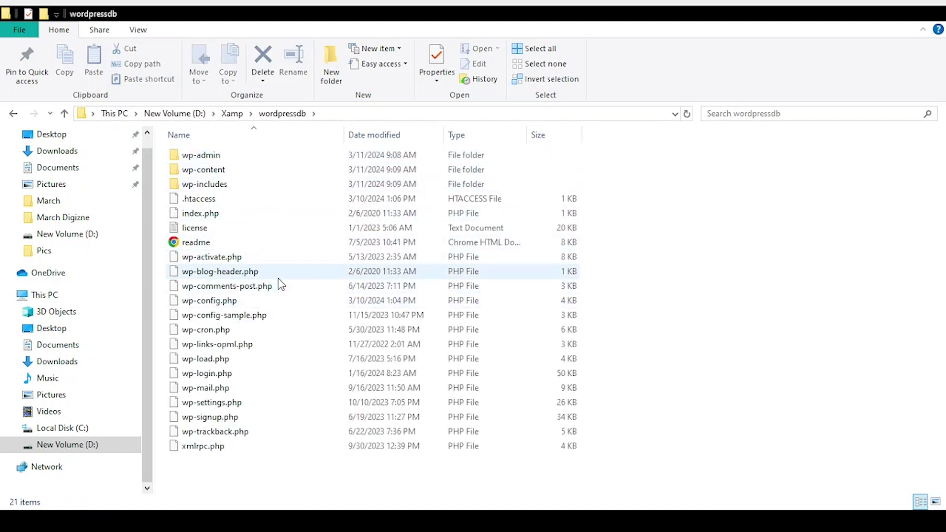
left_click(64, 114)
left_click(223, 172)
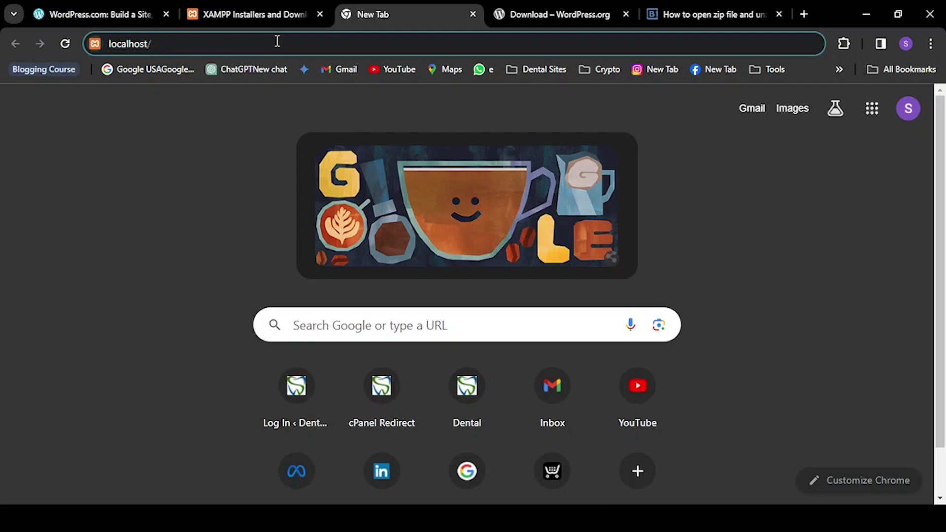
Load localhost/ in a new browser tab
key("Return")
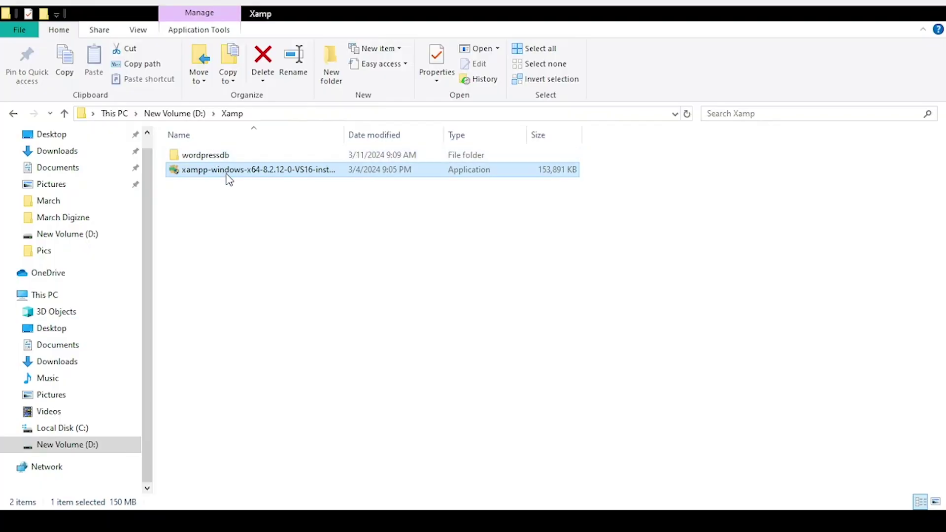
left_click(191, 156)
left_click(228, 176)
left_click(225, 157)
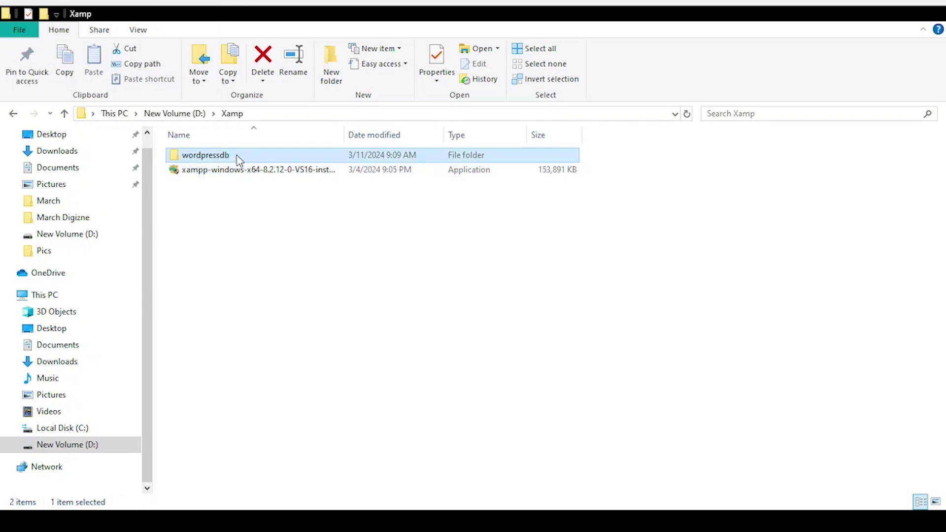
left_click(216, 171)
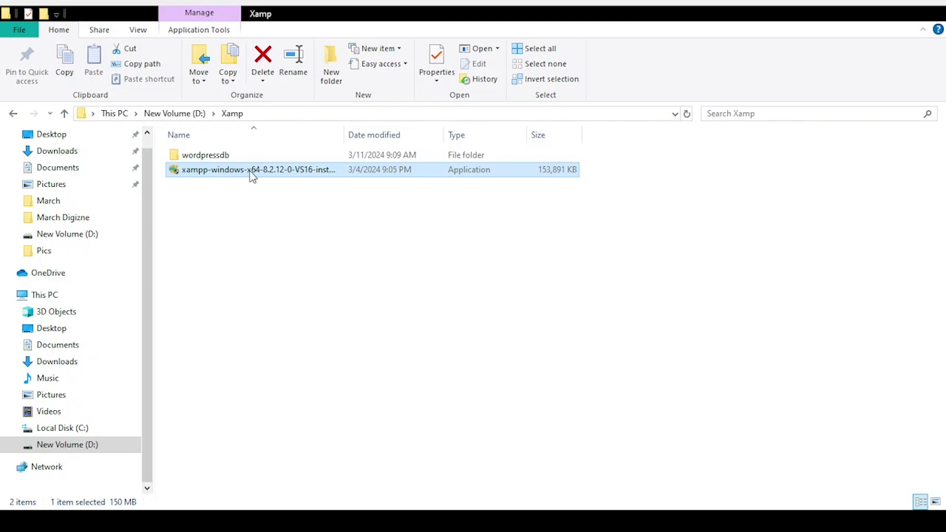
left_click(225, 157)
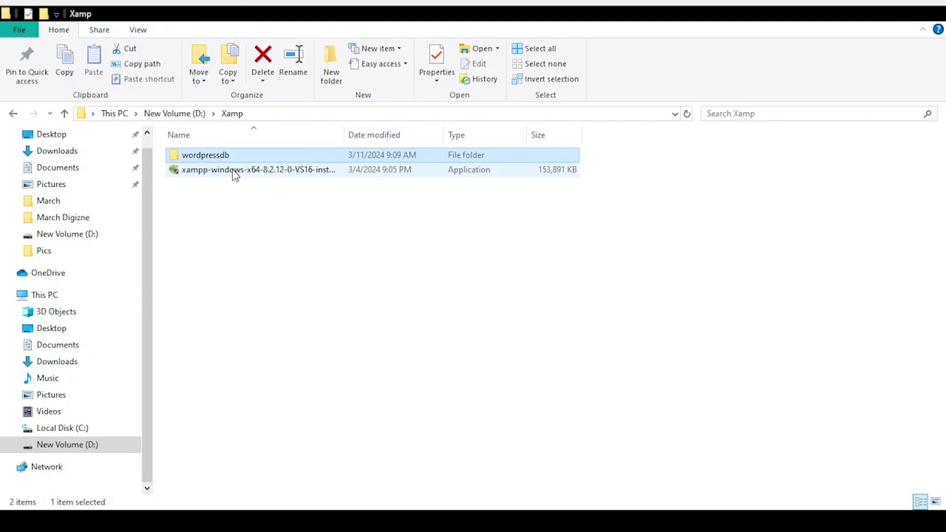
left_click(235, 174)
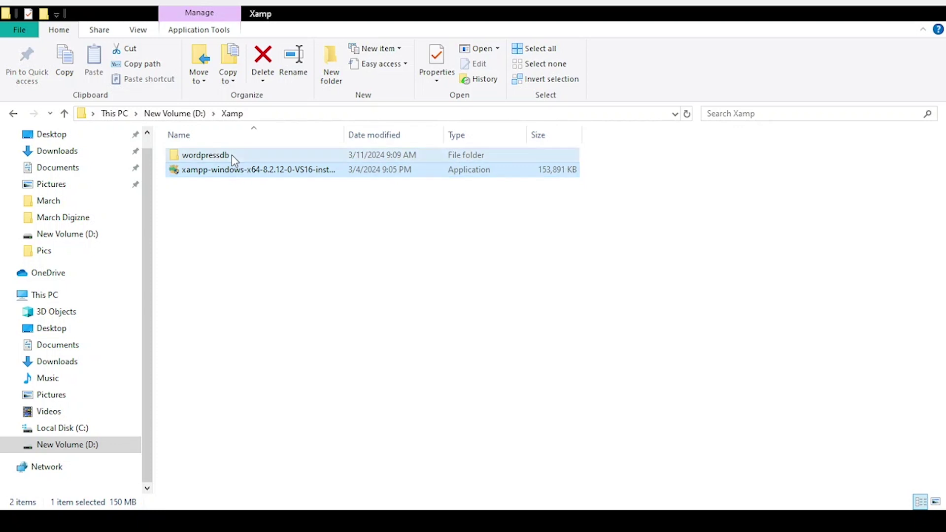
left_click(232, 154)
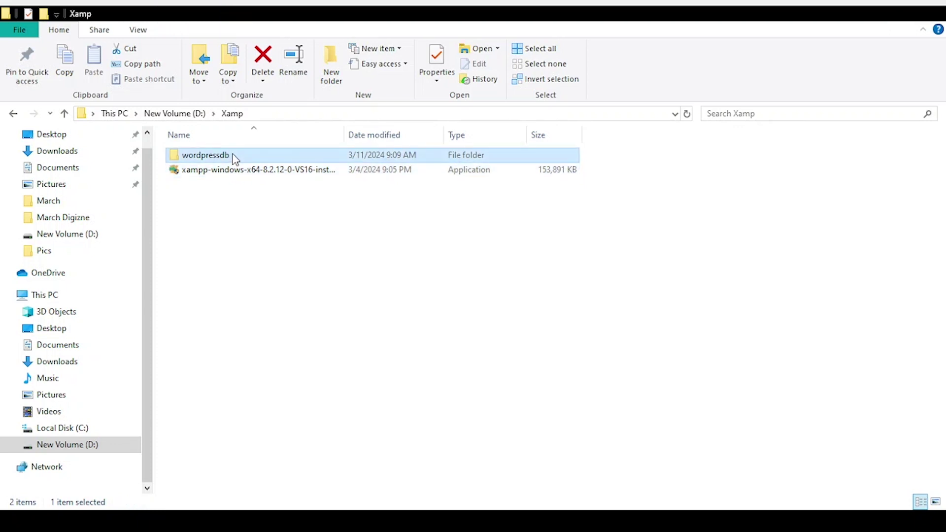
Examine the WordPress files inside the wordpressdb folder in D:\Xamp and return to the parent folder
double_click(235, 156)
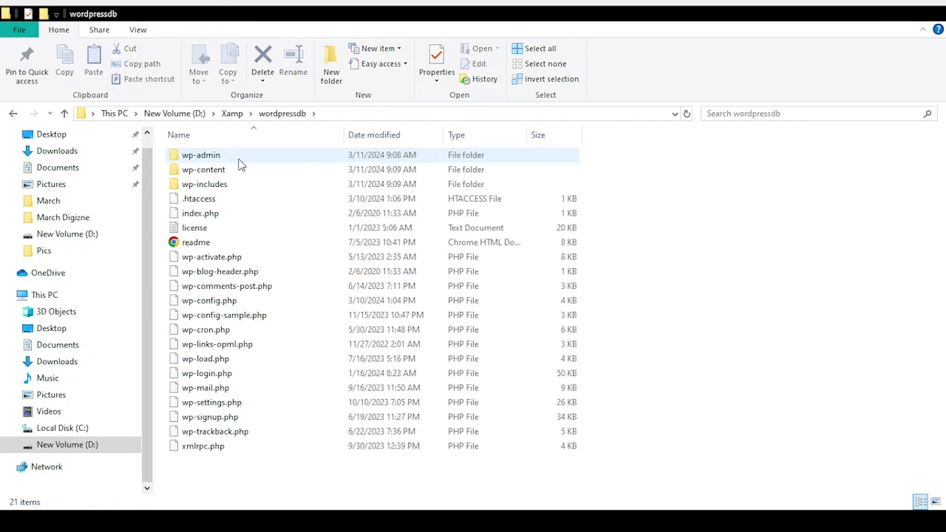
left_click(64, 114)
double_click(197, 157)
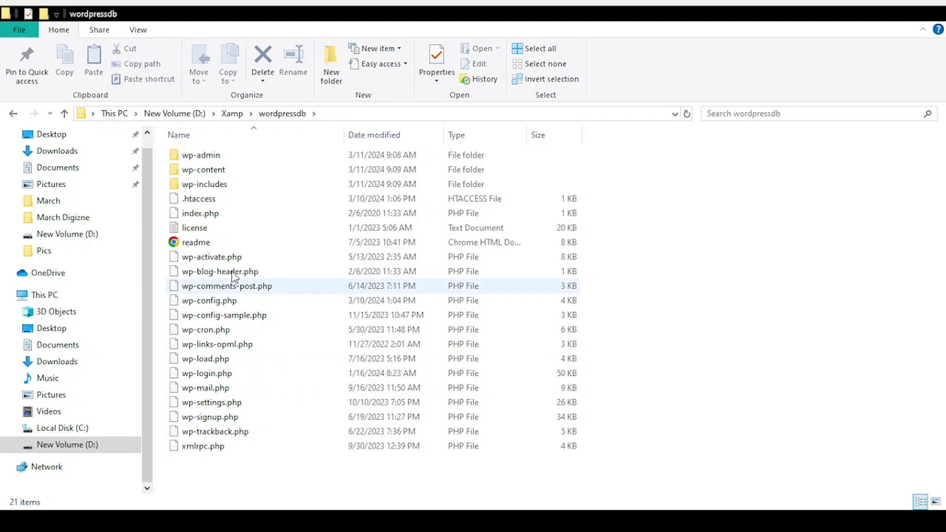
left_click(64, 114)
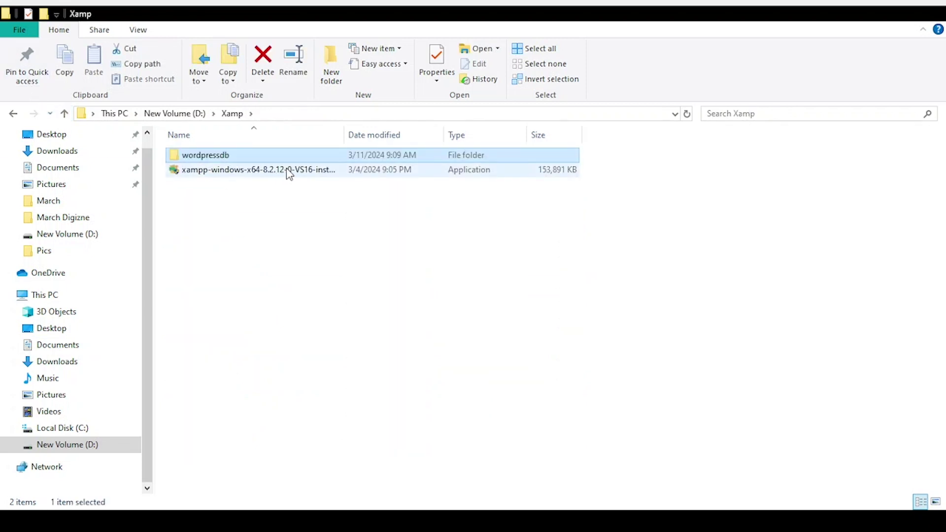
left_click(220, 170)
left_click(224, 157)
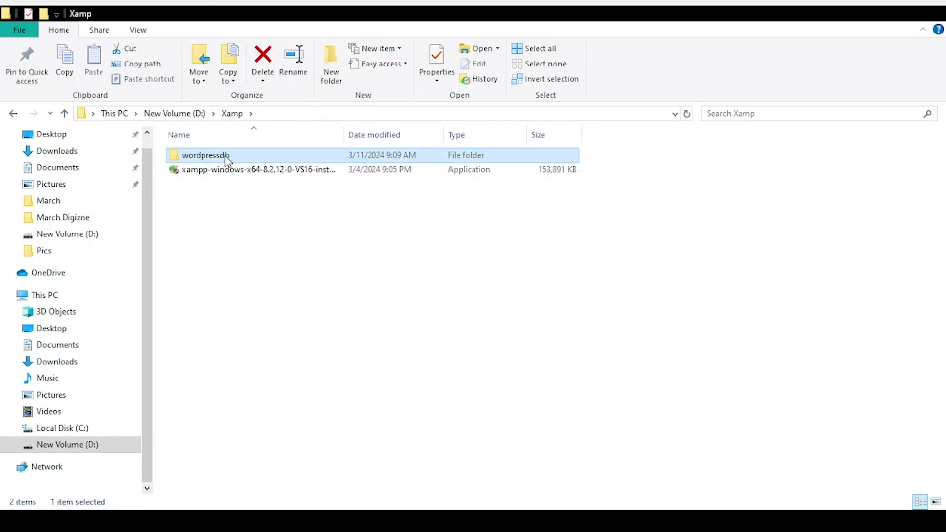
double_click(227, 156)
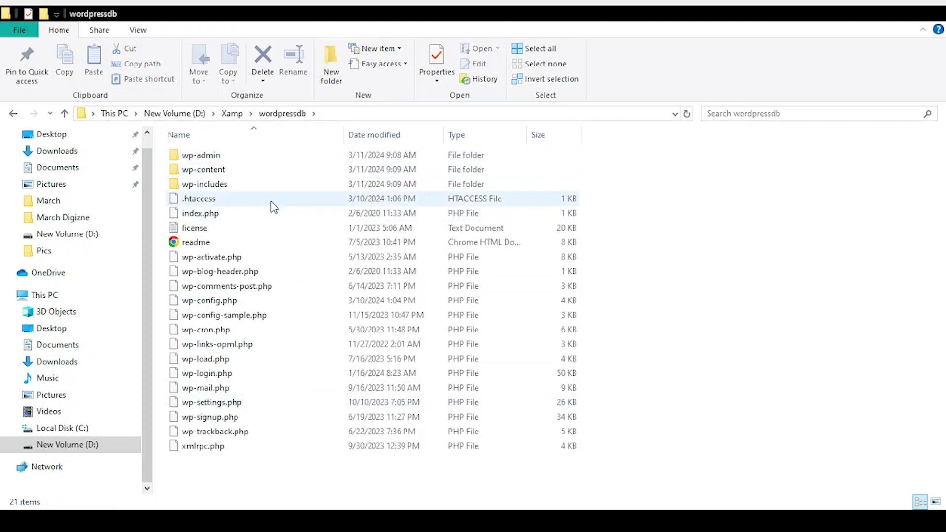
left_click(63, 113)
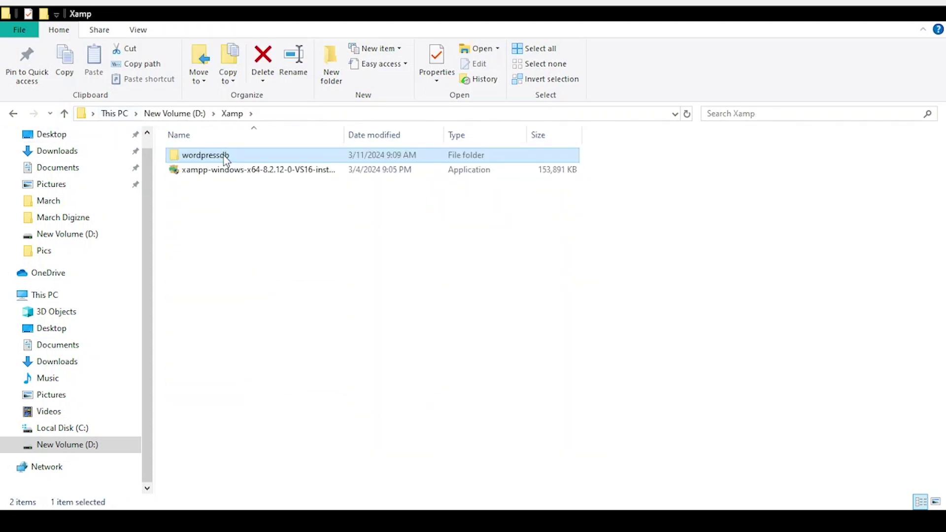
left_click(227, 156)
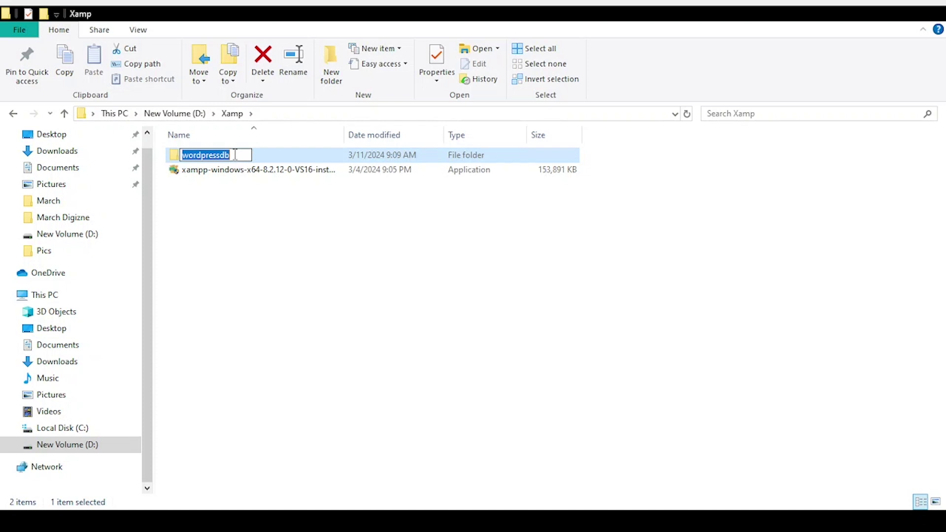
left_click(236, 155)
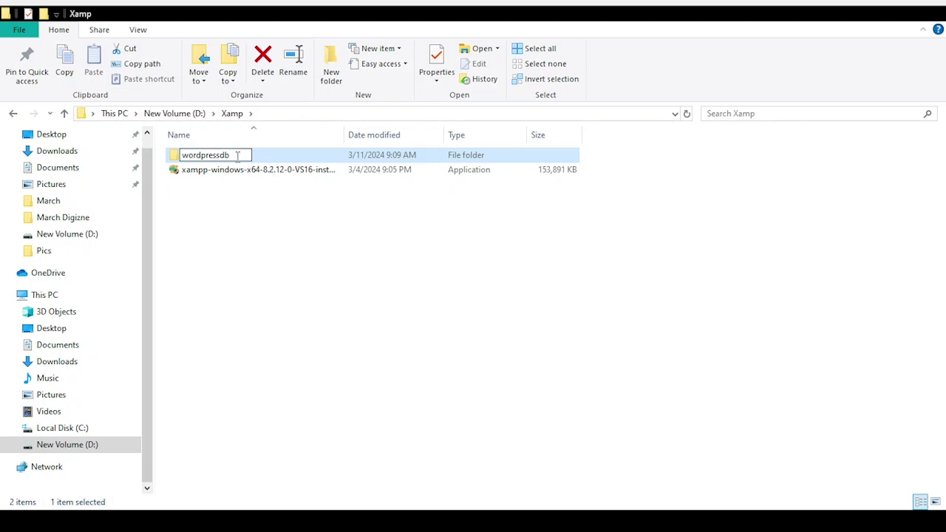
left_click(257, 156)
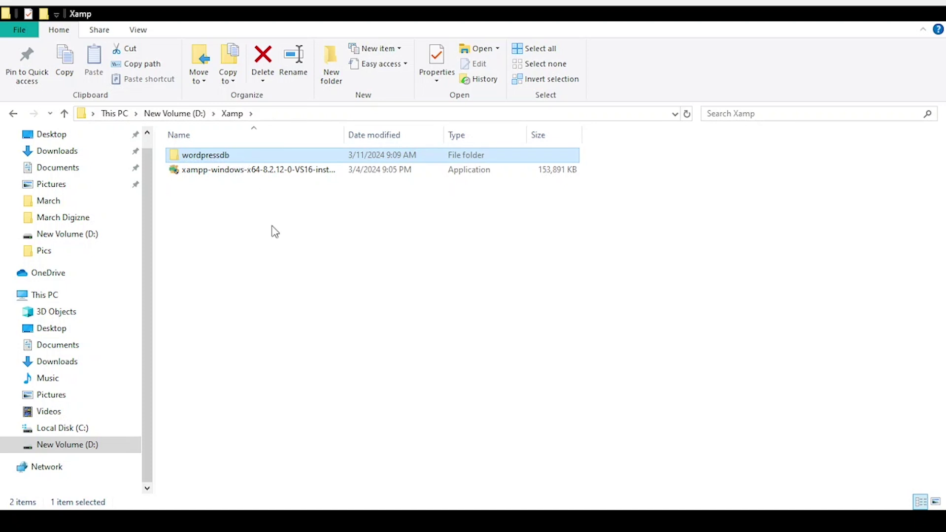
Copy the wordpressdb folder from D:\Xamp into the htdocs folder inside D:\Worpress
left_click(220, 155, "ctrl")
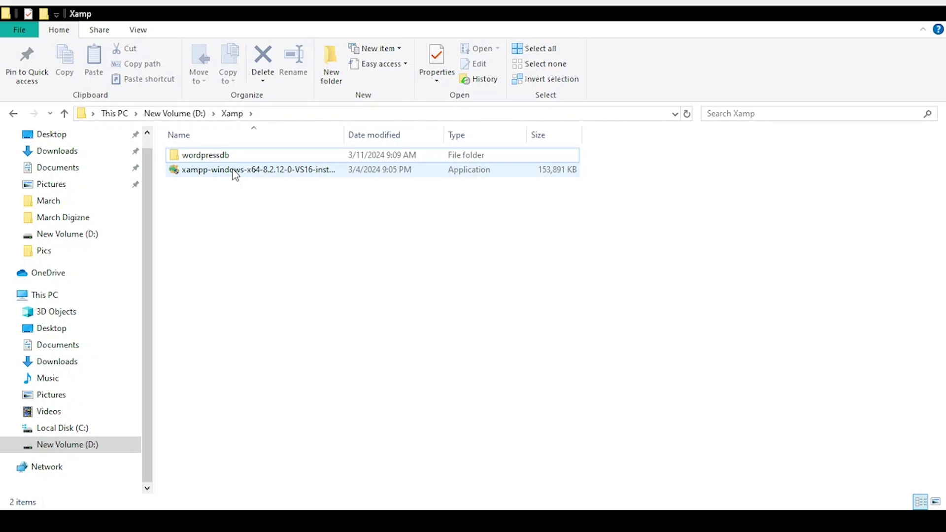
left_click(238, 157)
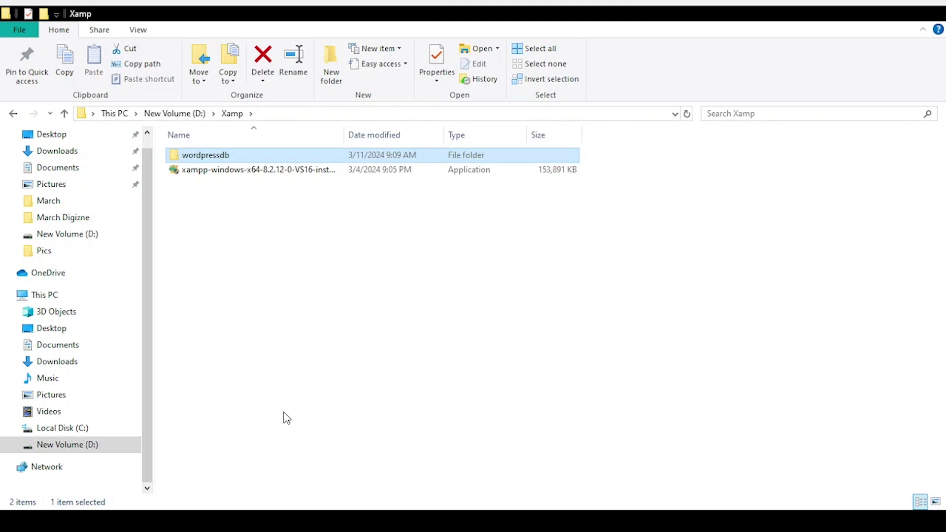
left_click(199, 247)
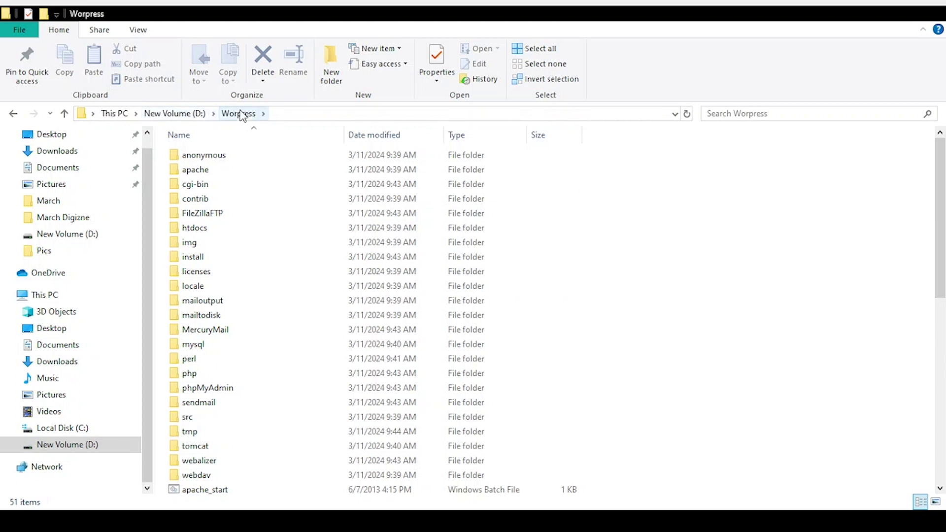
double_click(203, 229)
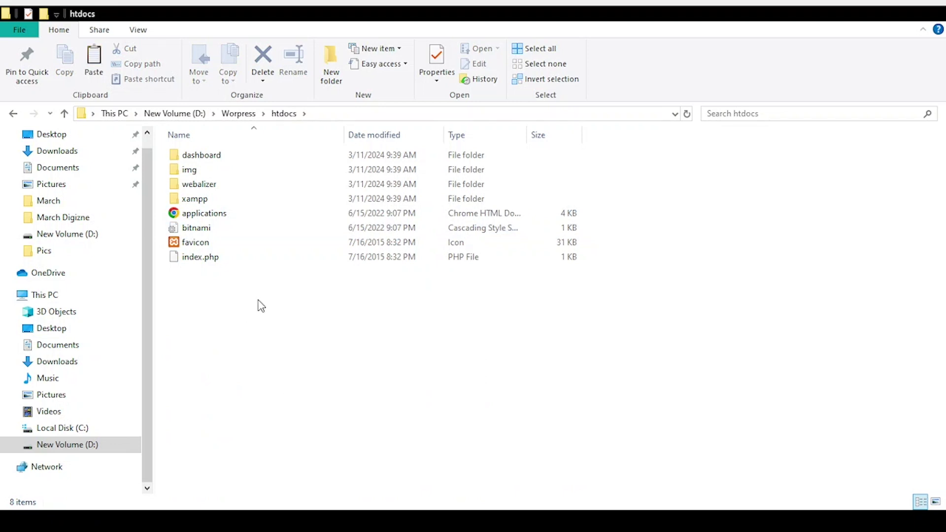
key("ctrl+v")
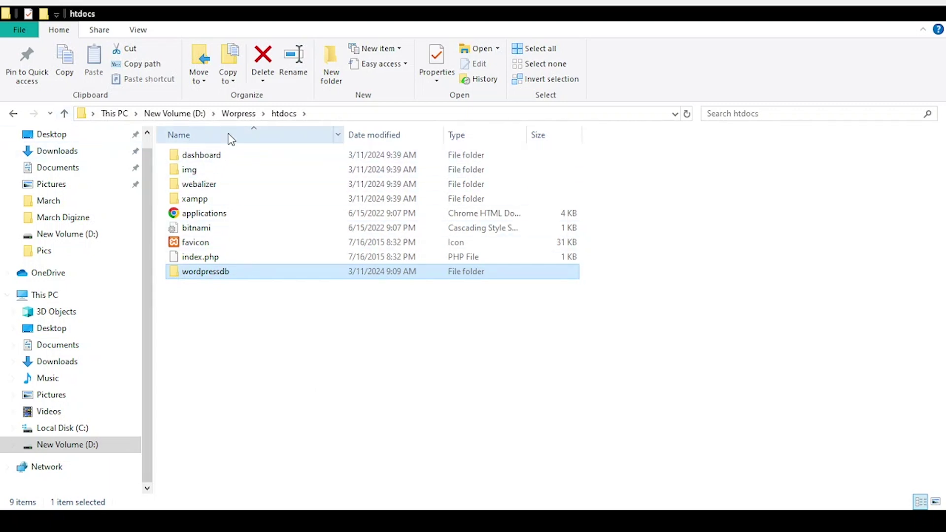
Check that htdocs in D:\Worpress contains the wordpressdb folder and examine the WordPress files inside it
left_click(239, 114)
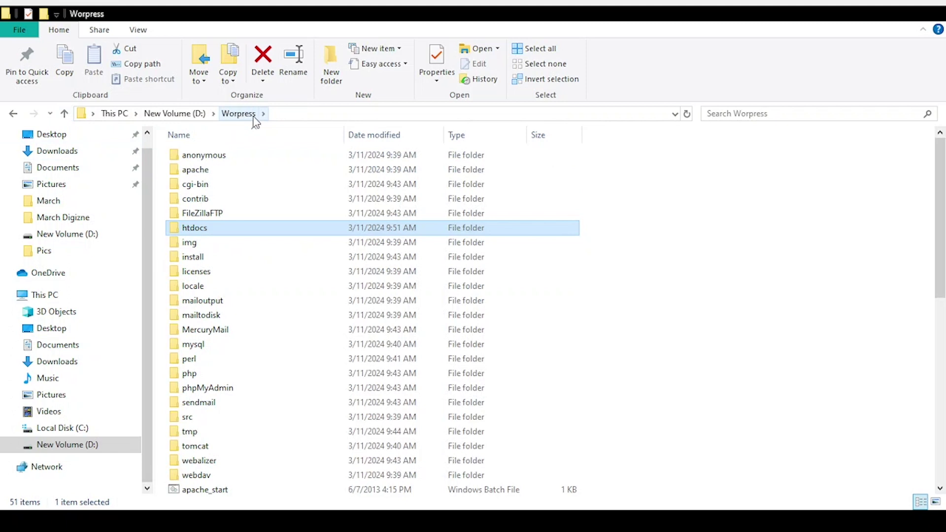
double_click(212, 232)
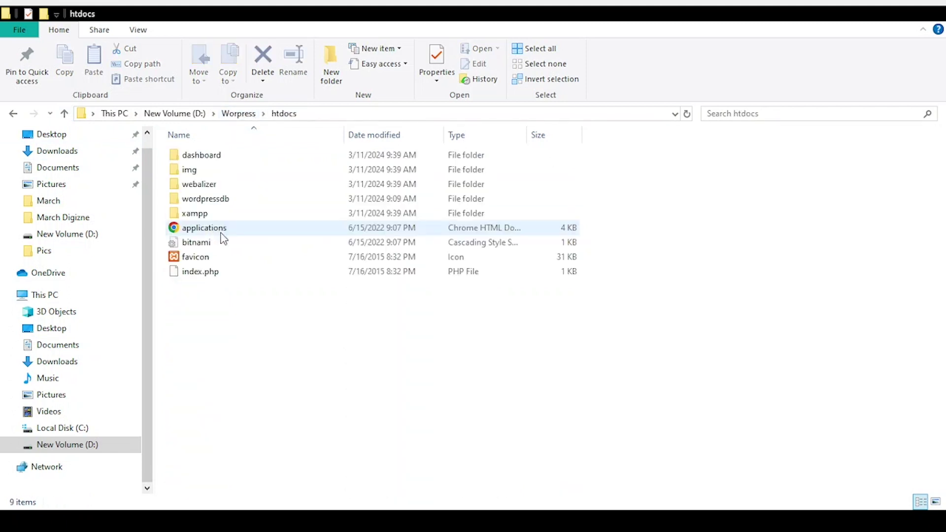
left_click(236, 206)
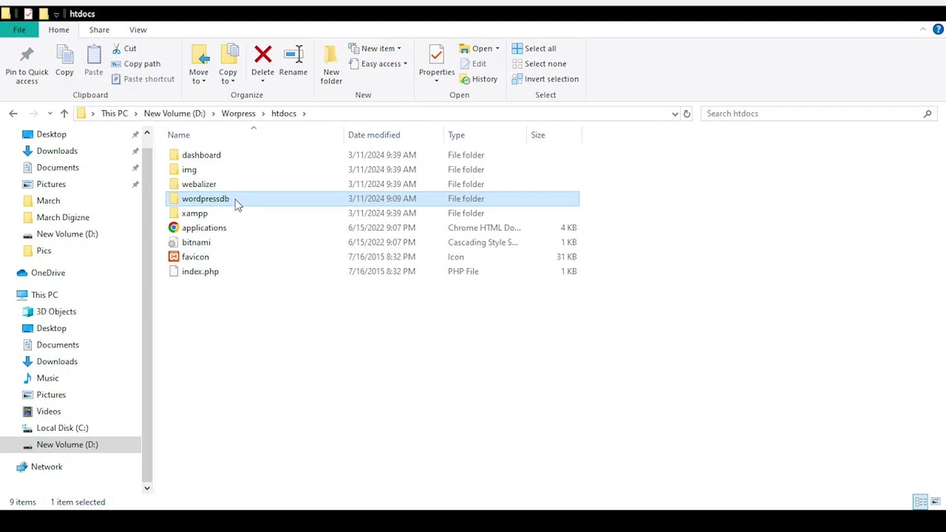
double_click(236, 200)
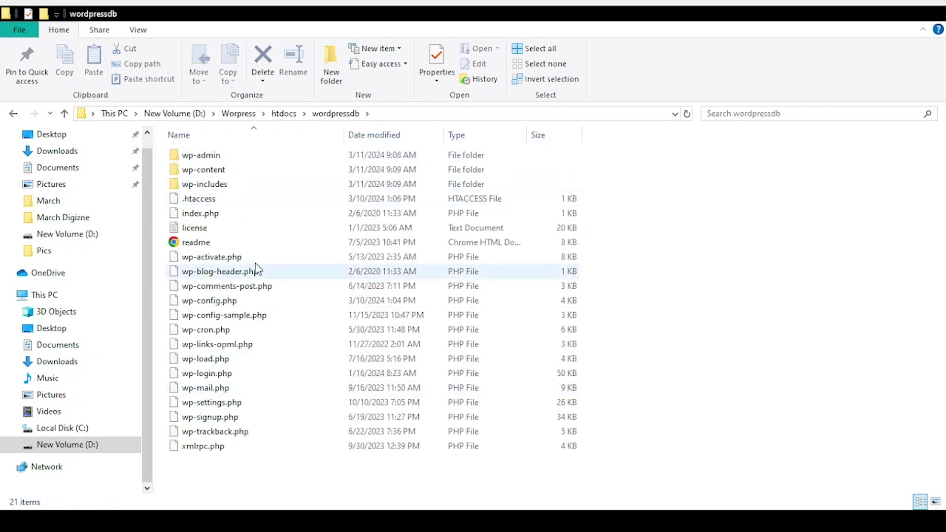
left_click(65, 114)
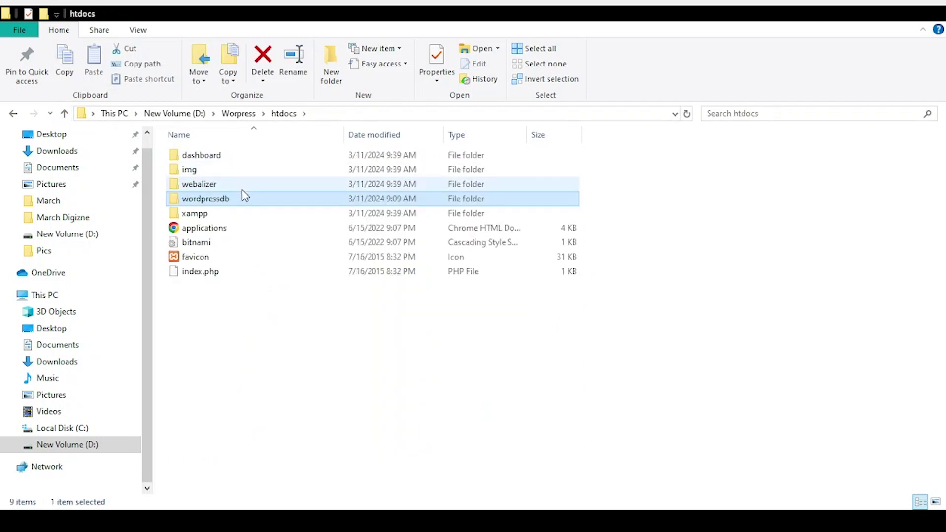
double_click(205, 203)
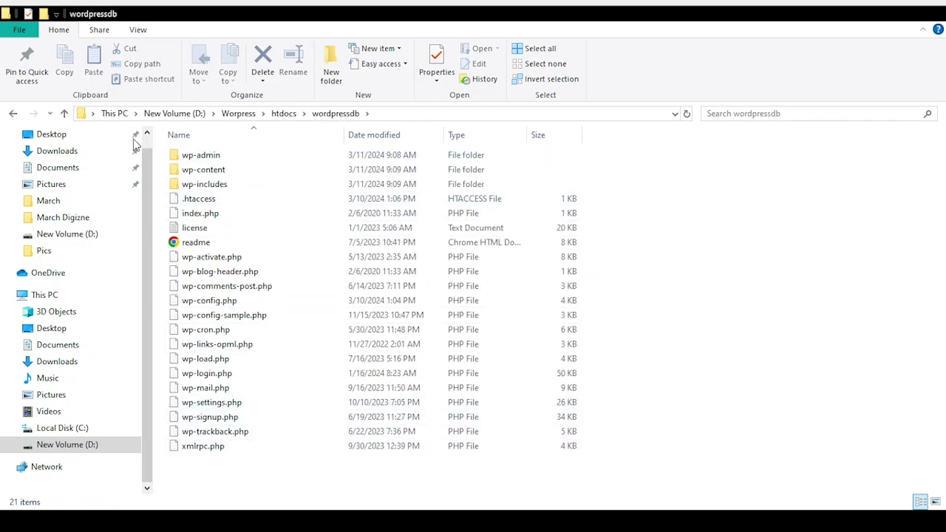
left_click(65, 114)
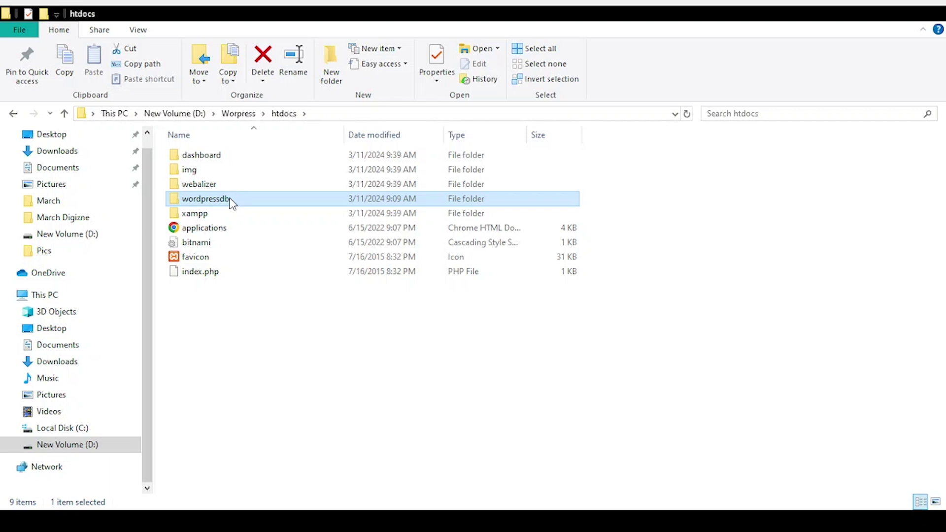
double_click(229, 202)
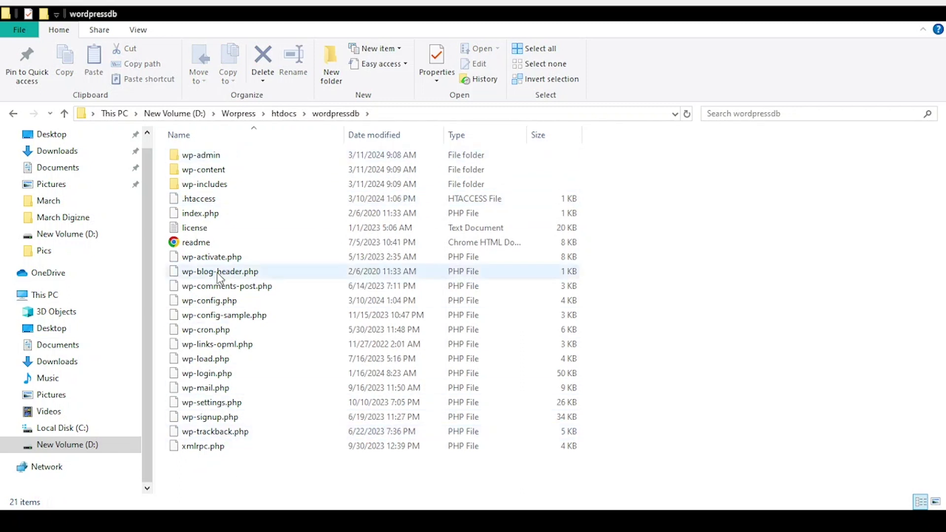
left_click(65, 114)
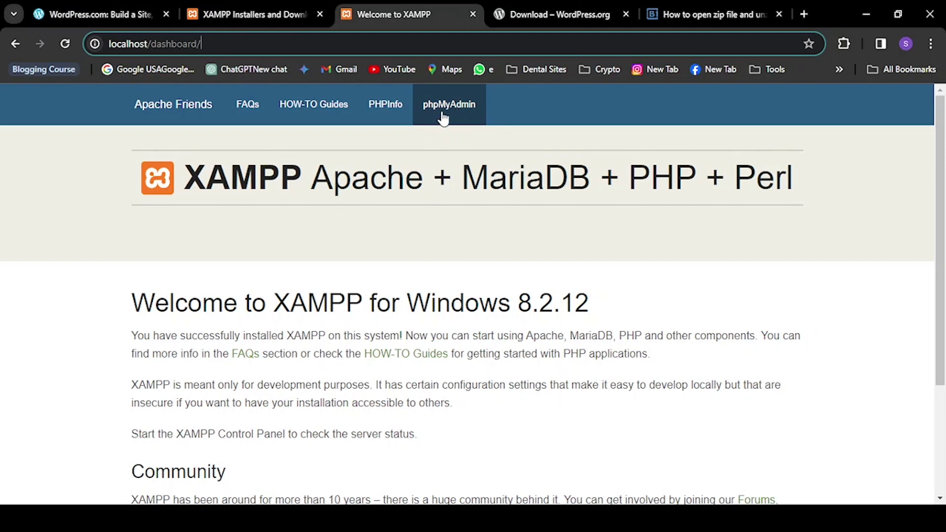
Create a database named wordpressdb in phpMyAdmin with the utf8mb4_general_ci collation
left_click(464, 117)
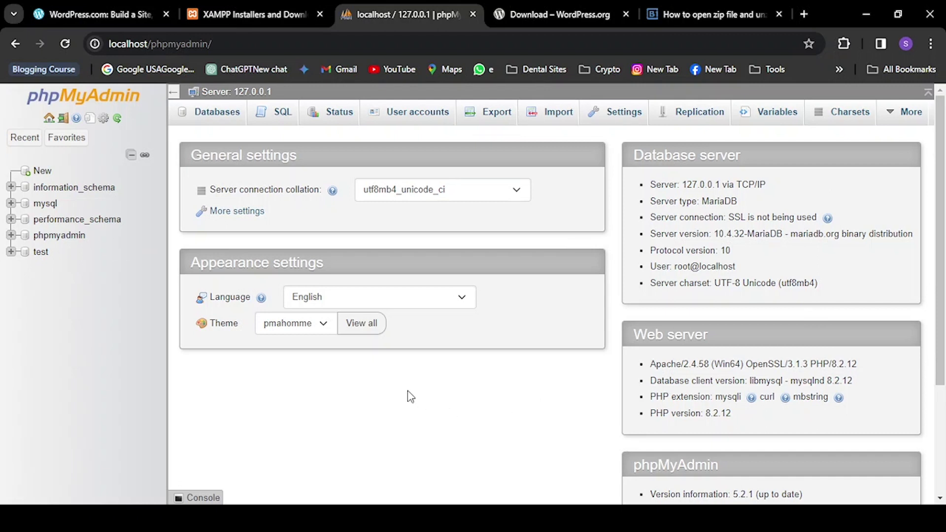
left_click(41, 173)
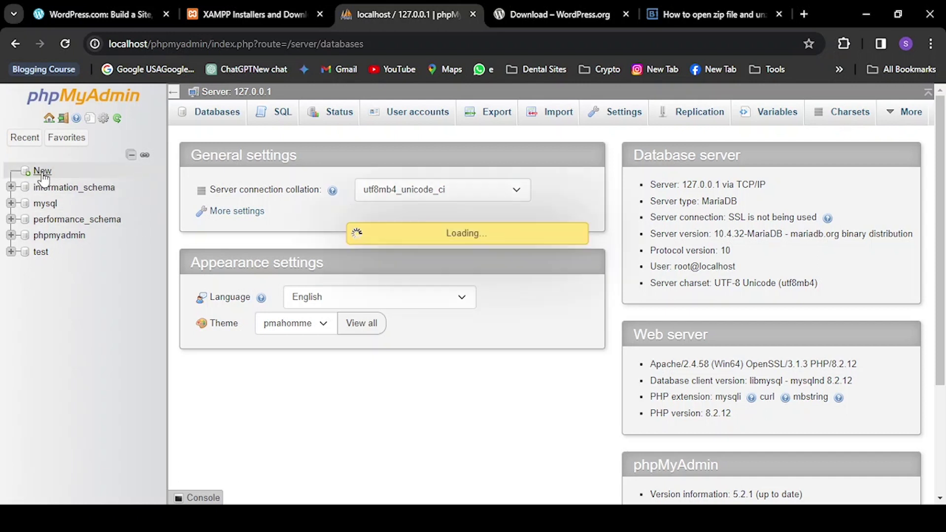
left_click(222, 230)
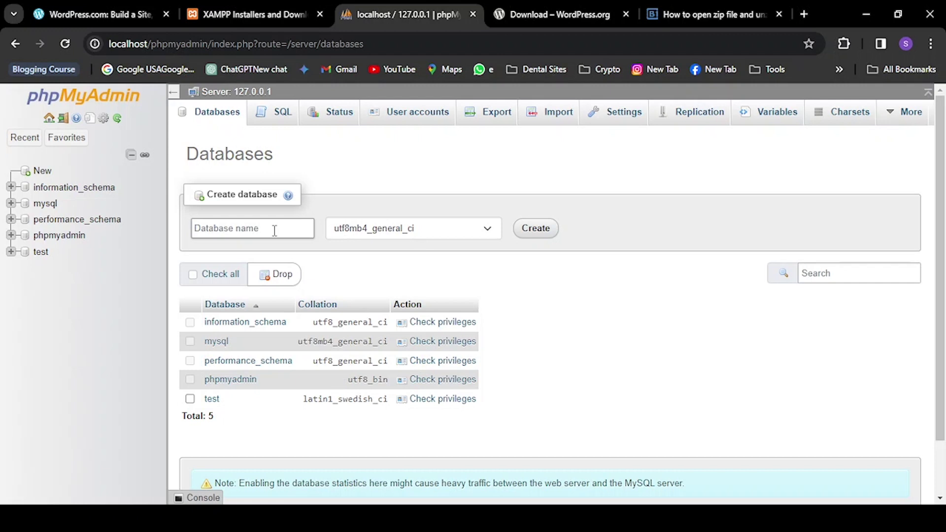
type("weorpress")
key("Down")
key("Return")
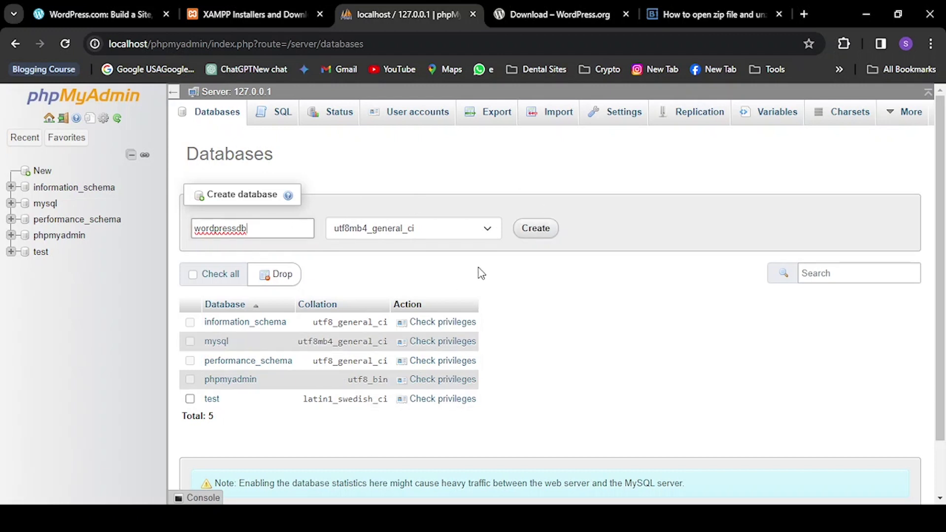
left_click(546, 234)
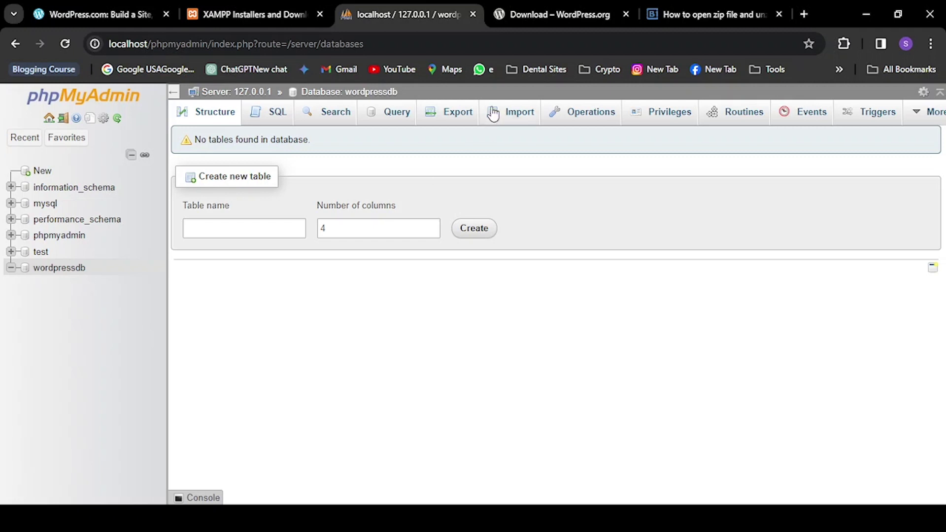
Load localhost/wordpressdb/wp-admin in a new browser tab and continue the WordPress installation in English (United States)
key("ctrl+t")
type("localhost/wordpressdb/wp-admin")
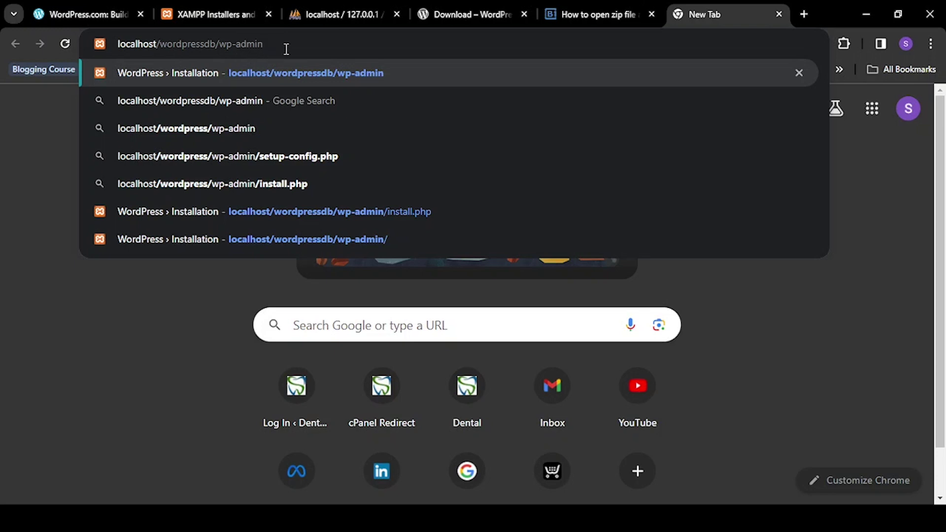
key("Return")
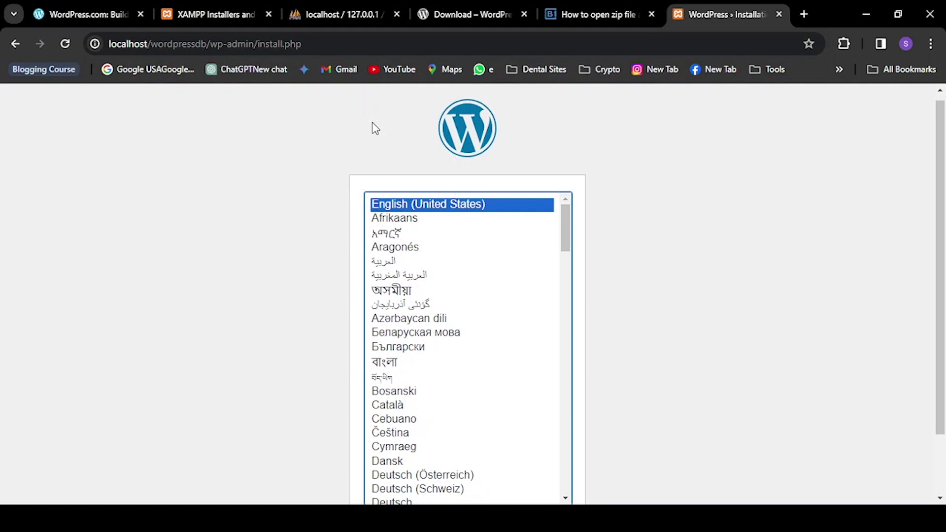
scroll(371, 123, "down", 2)
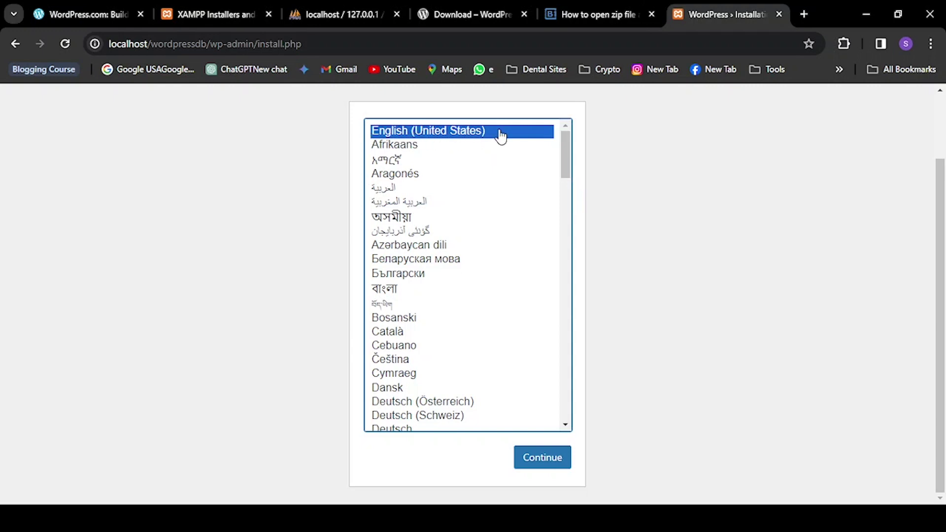
left_click(542, 462)
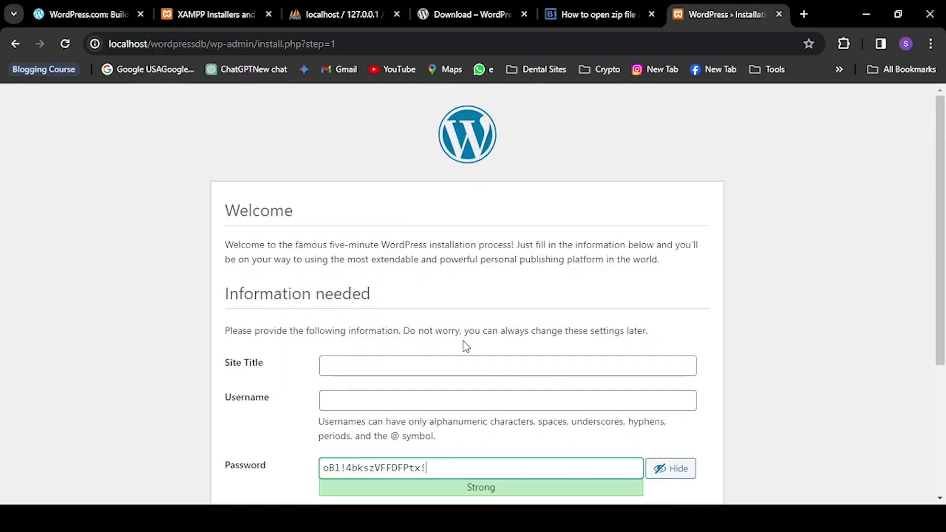
Set the site title to wordpressdb and the username to root in the WordPress installation form
scroll(456, 298, "down", 3)
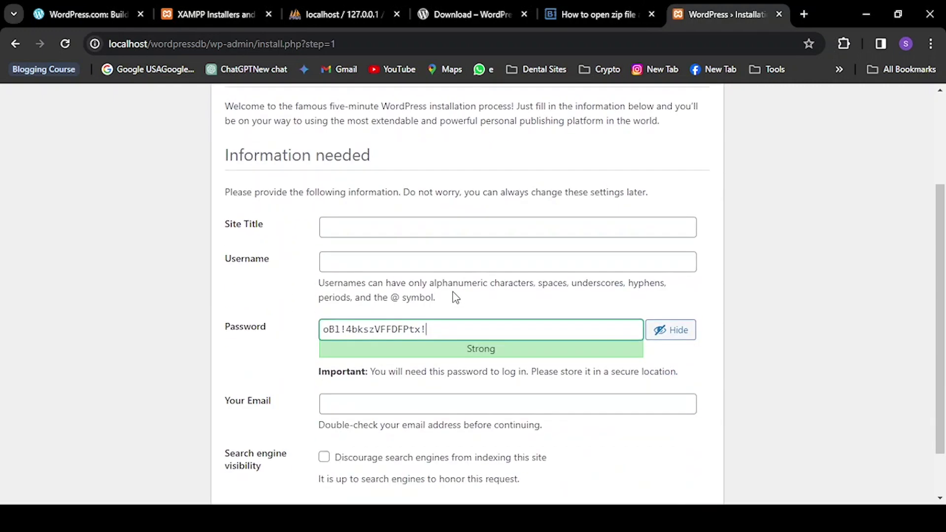
left_click(354, 229)
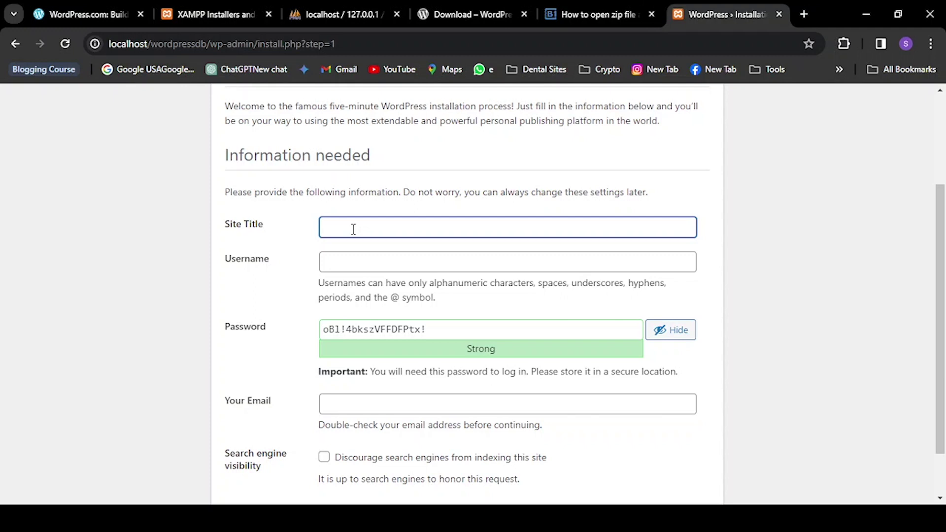
type("wordpressdb")
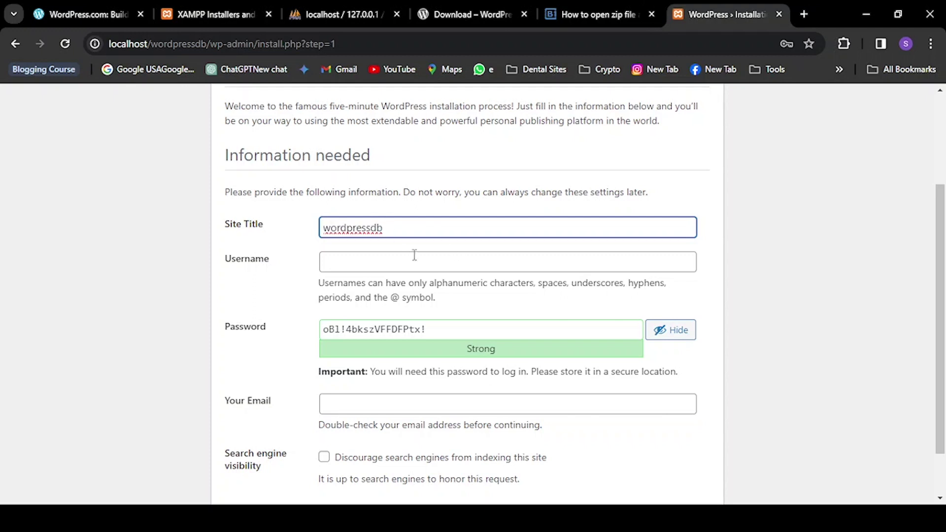
scroll(417, 256, "down", 1)
left_click(354, 199)
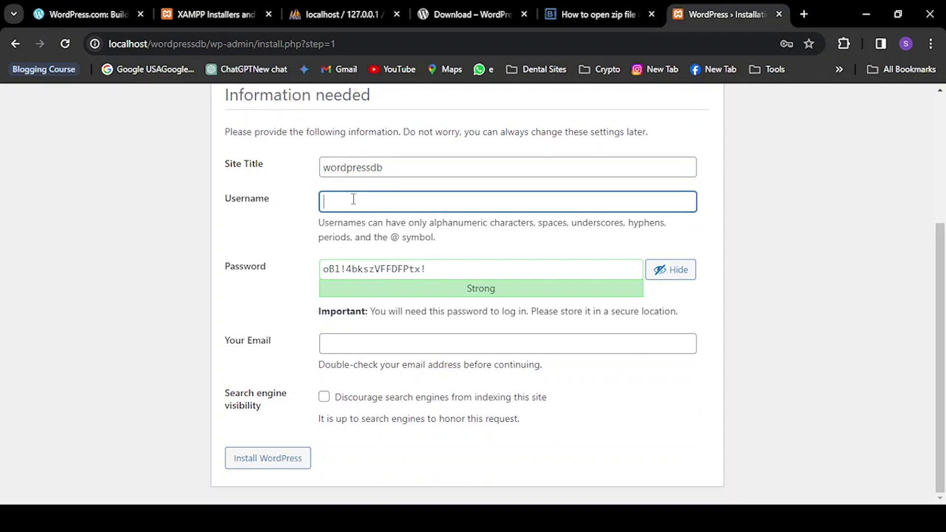
type("root")
Complete the form with an account password and a contact e-mail, allow the weak password, and install WordPress
left_click(416, 343)
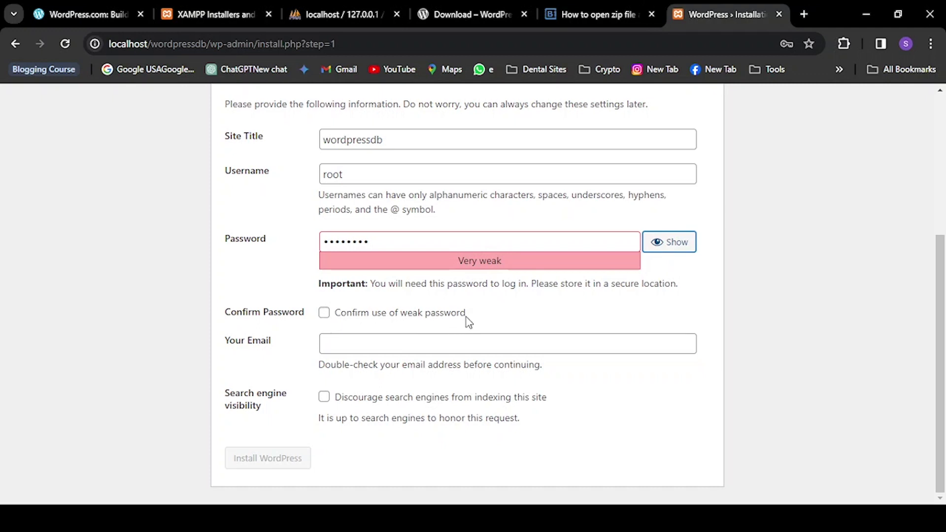
left_click(325, 315)
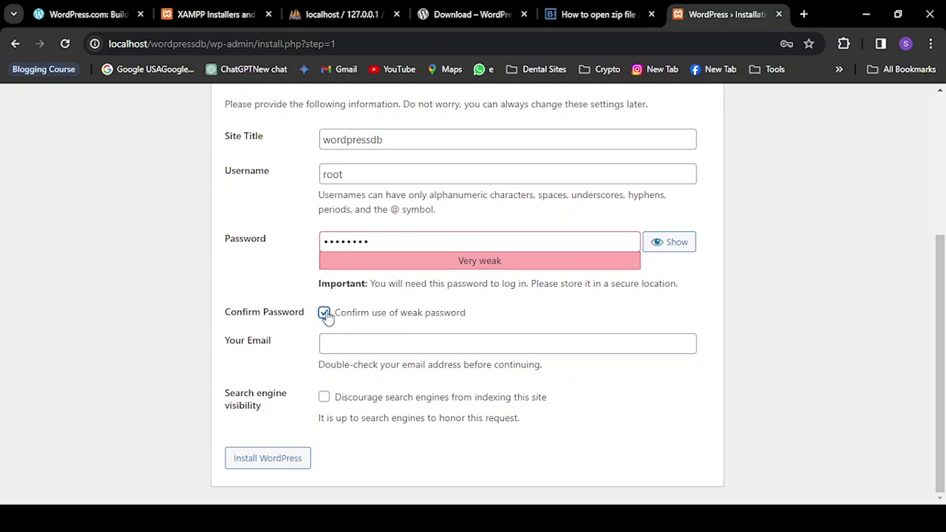
left_click(277, 463)
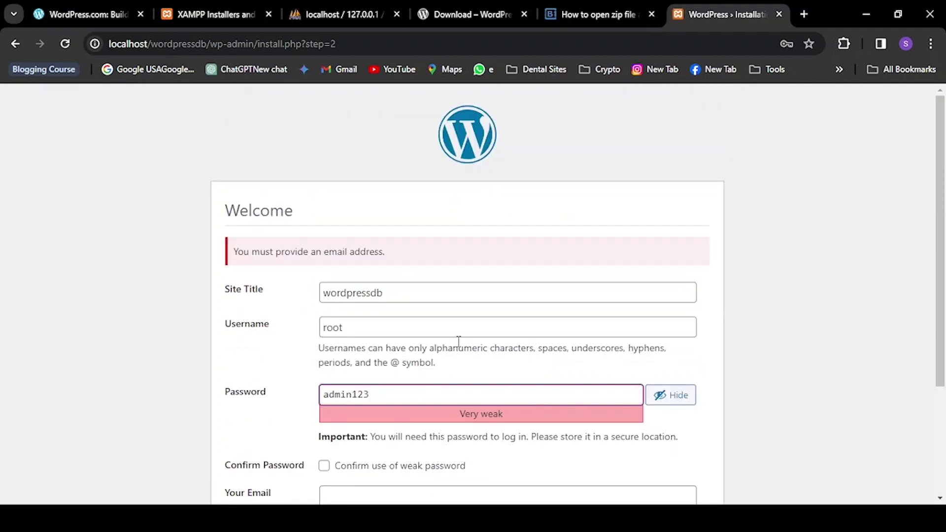
scroll(461, 338, "down", 2)
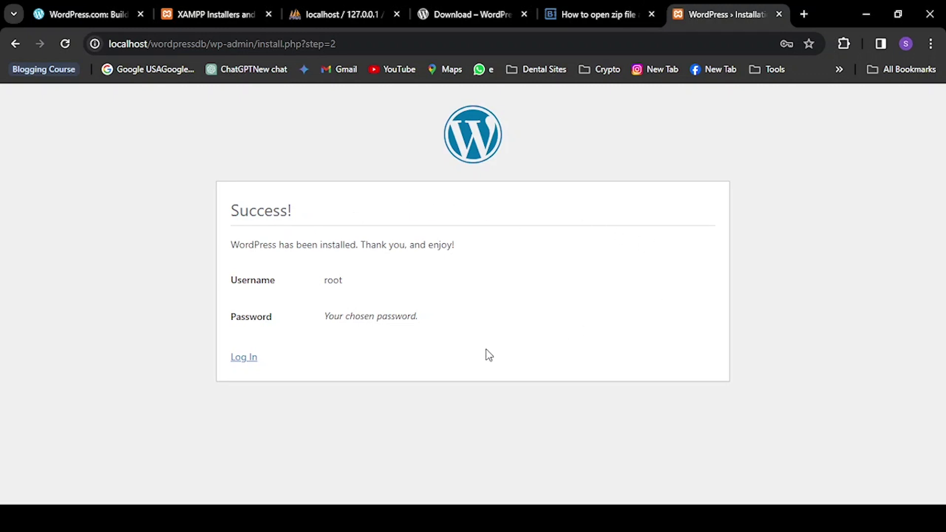
Log in to the new WordPress site as root with the account password and dismiss the password-change notice
left_click(247, 362)
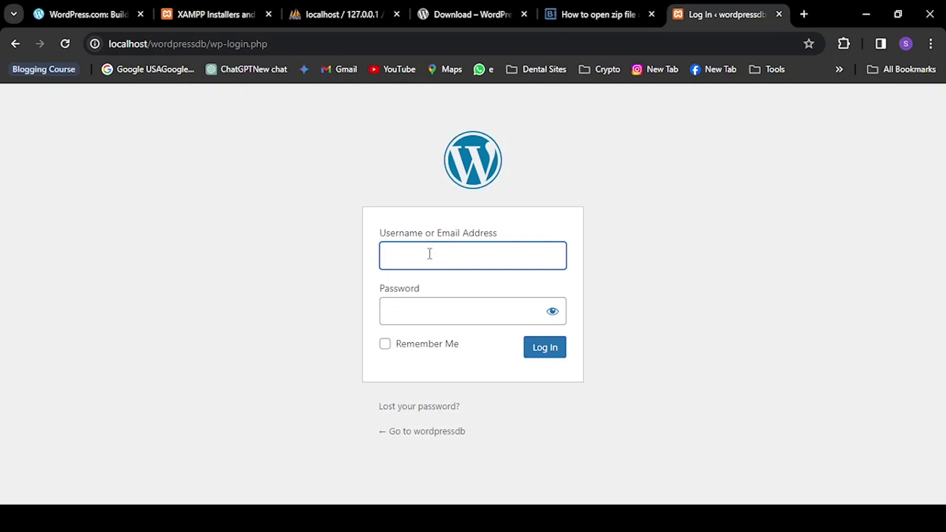
left_click(621, 242)
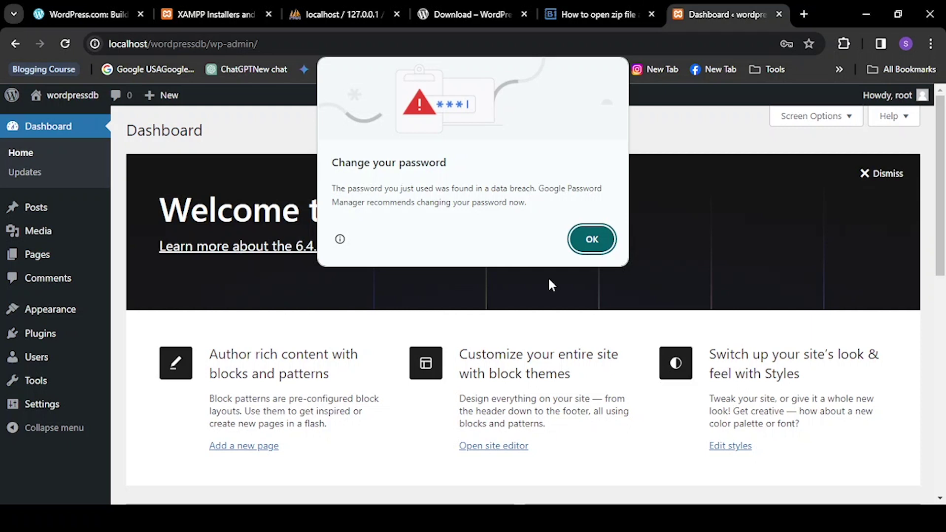
left_click(593, 238)
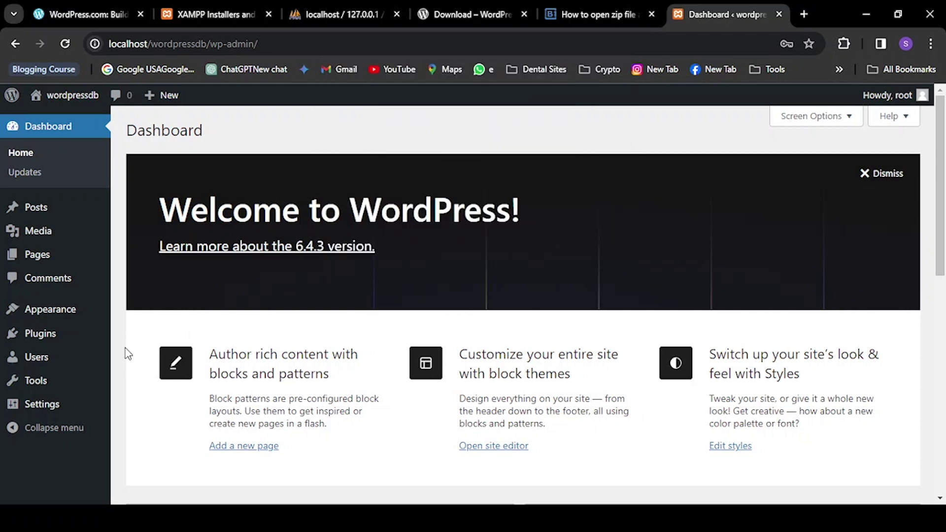
Examine the WordPress dashboard's content and the options offered under its Posts, Media, Plugins and Users sections
scroll(141, 397, "down", 8)
scroll(202, 402, "up", 8)
scroll(65, 400, "down", 7)
scroll(64, 374, "up", 7)
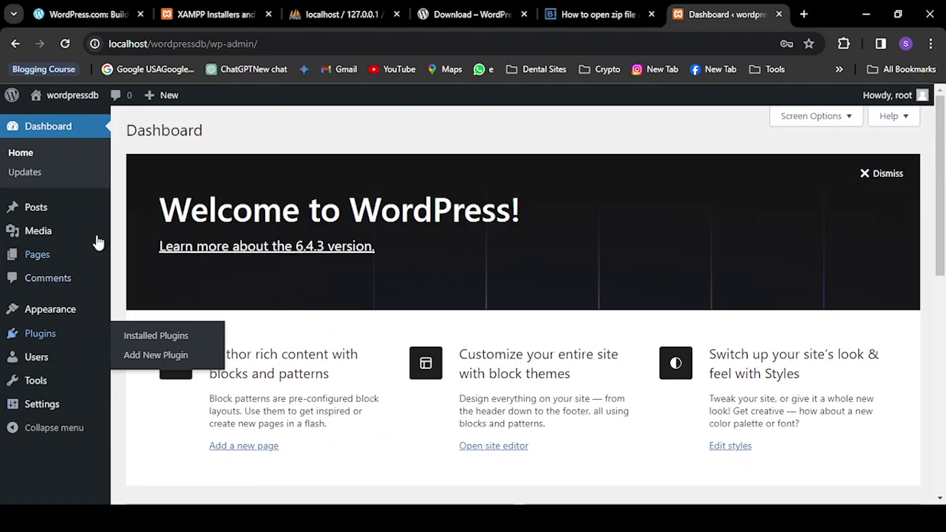
mouse_move(85, 206)
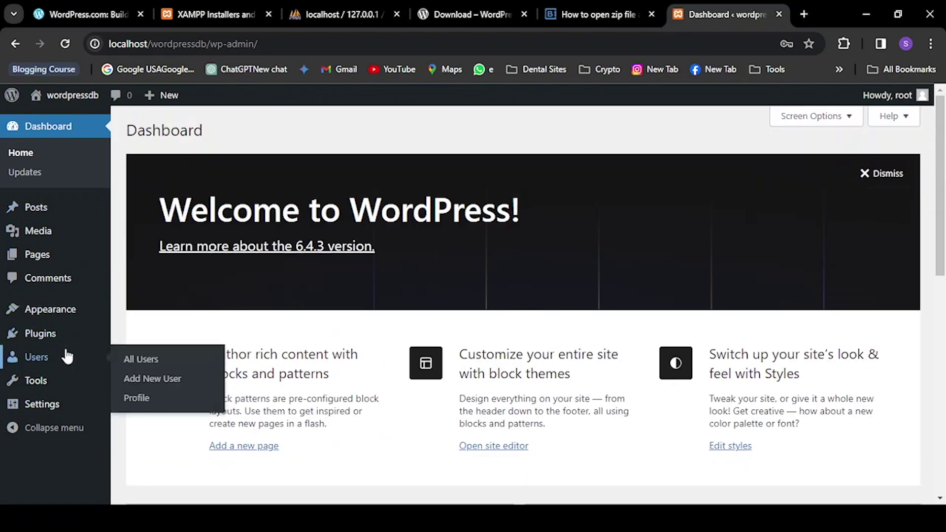
mouse_move(58, 335)
mouse_move(71, 230)
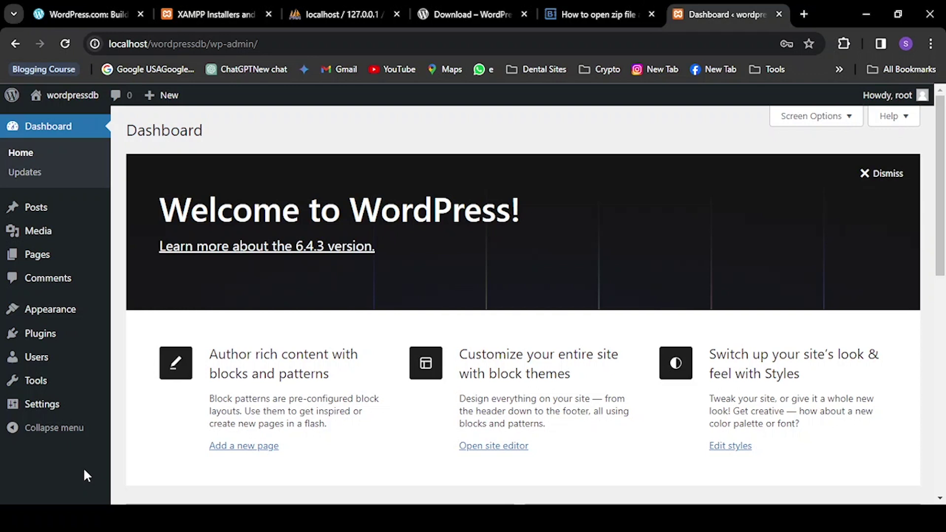
scroll(511, 262, "down", 2)
scroll(511, 261, "up", 2)
Review the open WordPress.com, XAMPP, WordPress download, unzip help and phpMyAdmin pages, as well as the WordPress dashboard
left_click(60, 7)
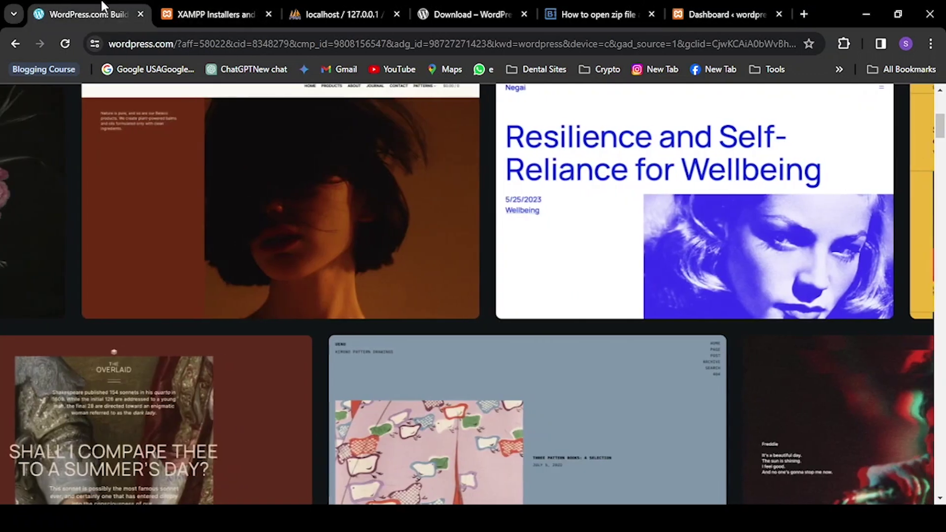
left_click(203, 12)
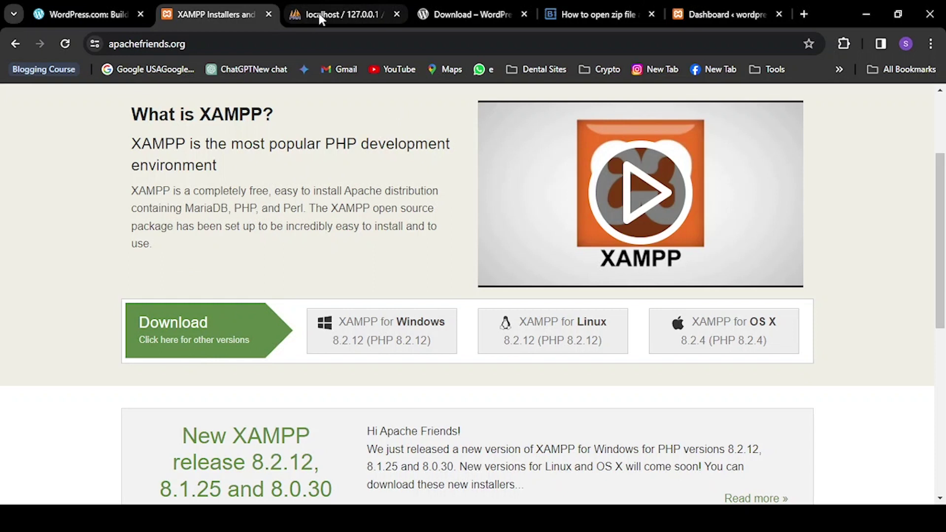
left_click(446, 11)
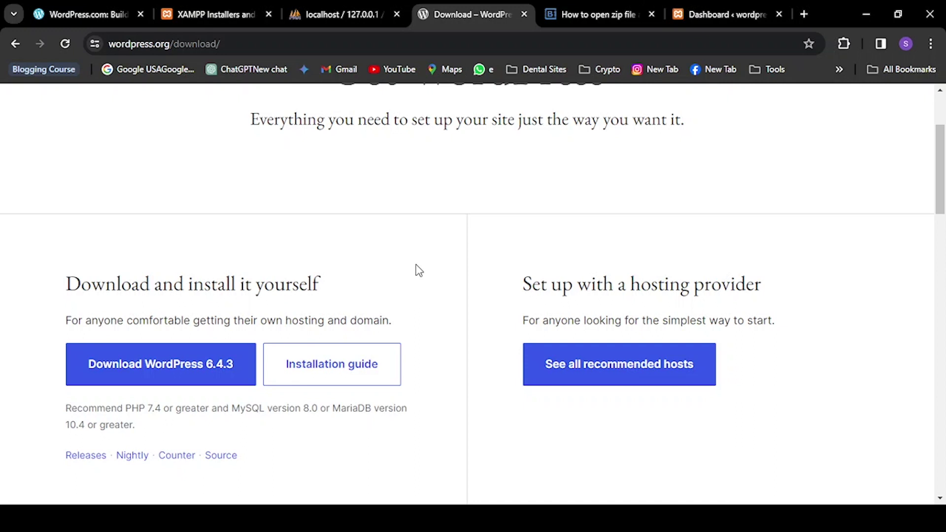
key("ctrl+Tab")
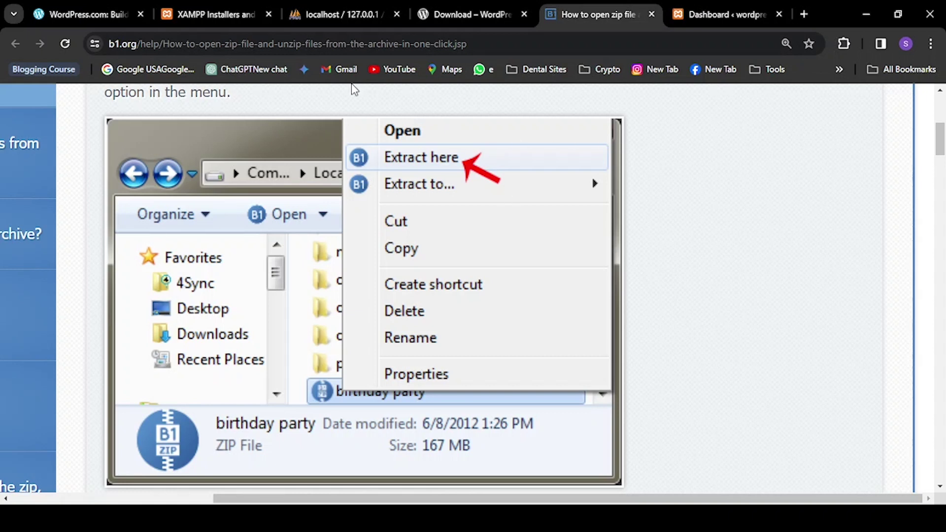
left_click(318, 14)
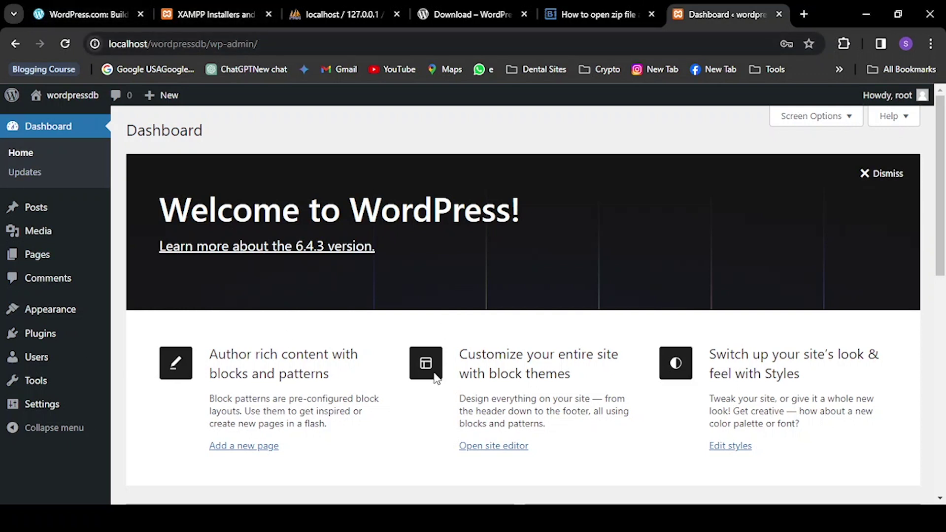
mouse_move(63, 327)
scroll(63, 327, "down", 7)
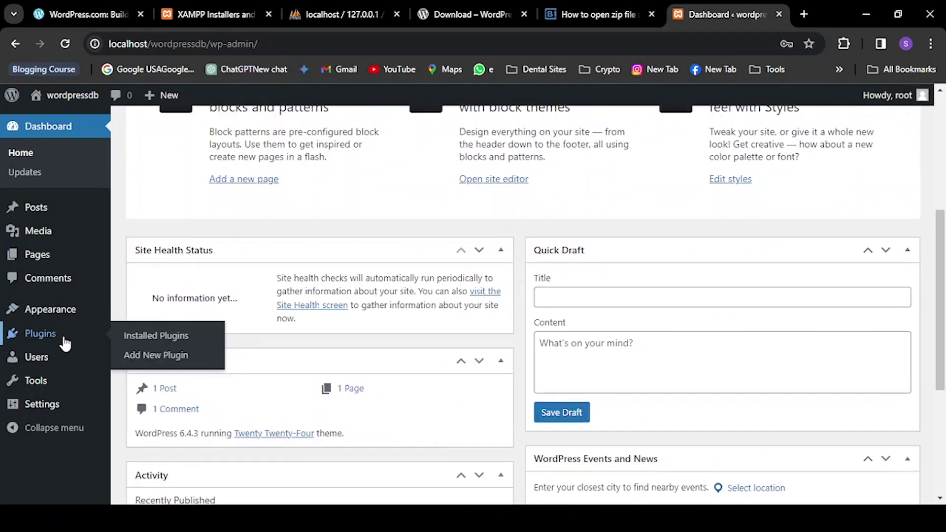
scroll(67, 344, "up", 7)
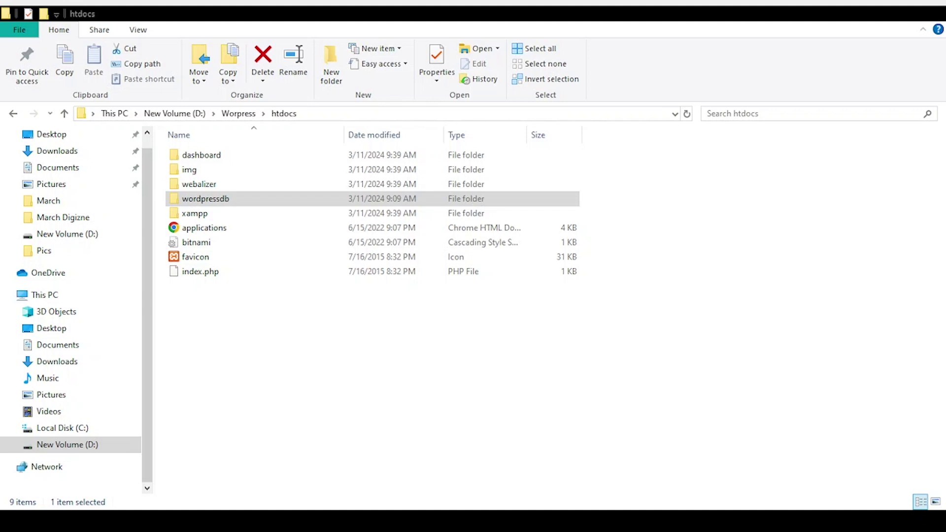
Switch to File Explorer, go up from htdocs to D:\Worpress and launch the xampp-control application
left_click(608, 95)
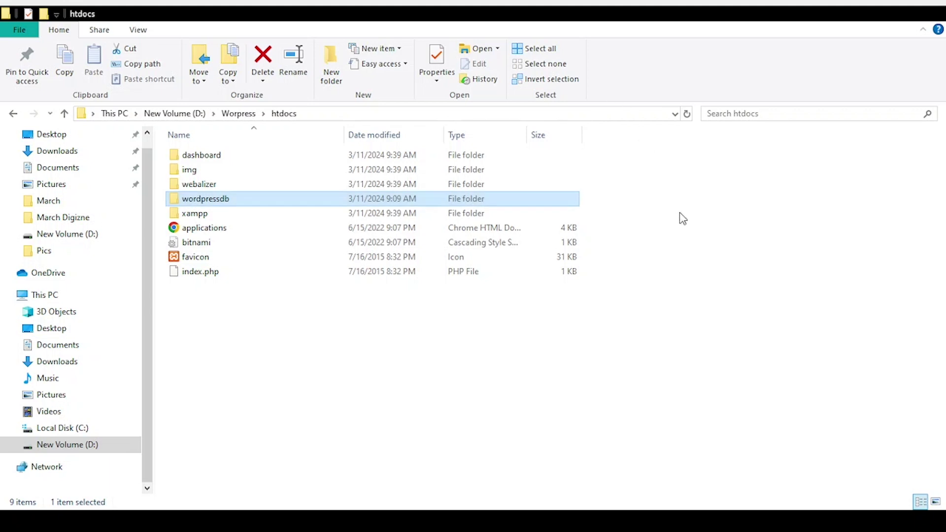
key("alt+Up")
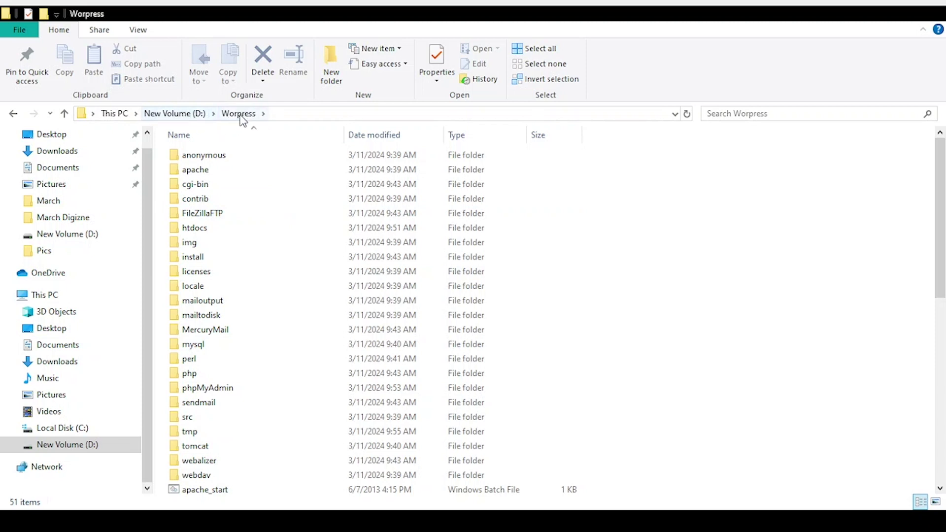
scroll(232, 249, "down", 8)
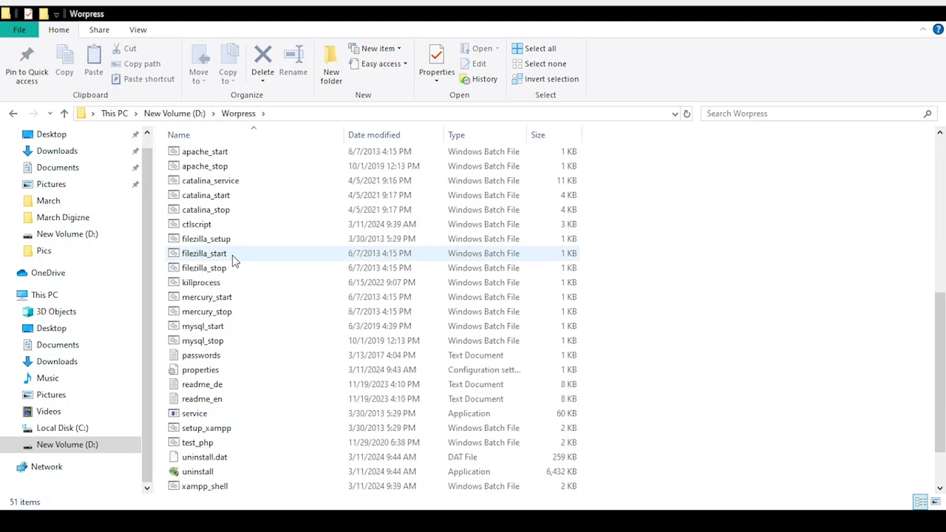
scroll(235, 261, "down", 2)
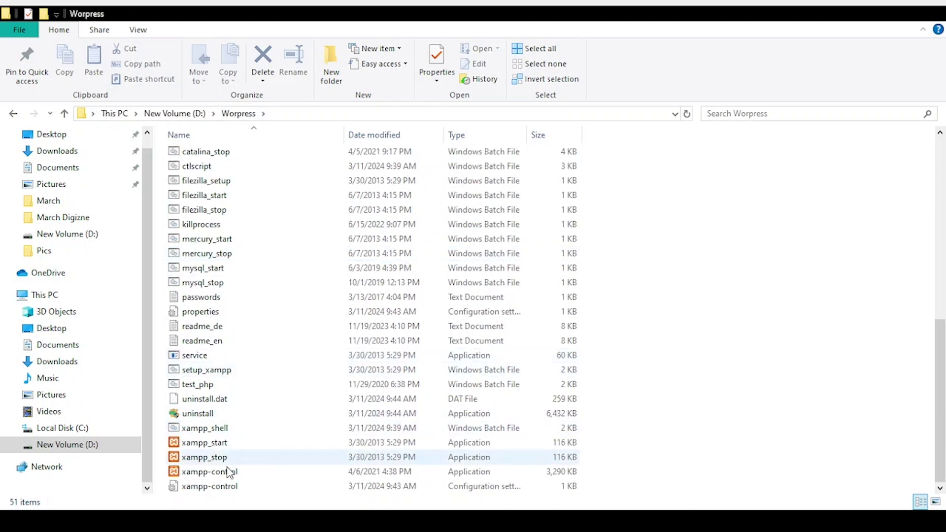
key("Down")
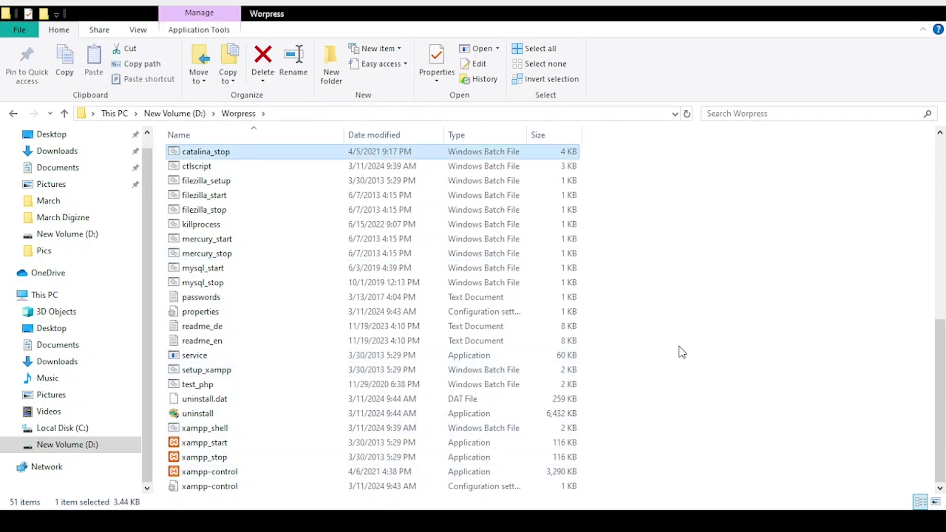
left_click(233, 473)
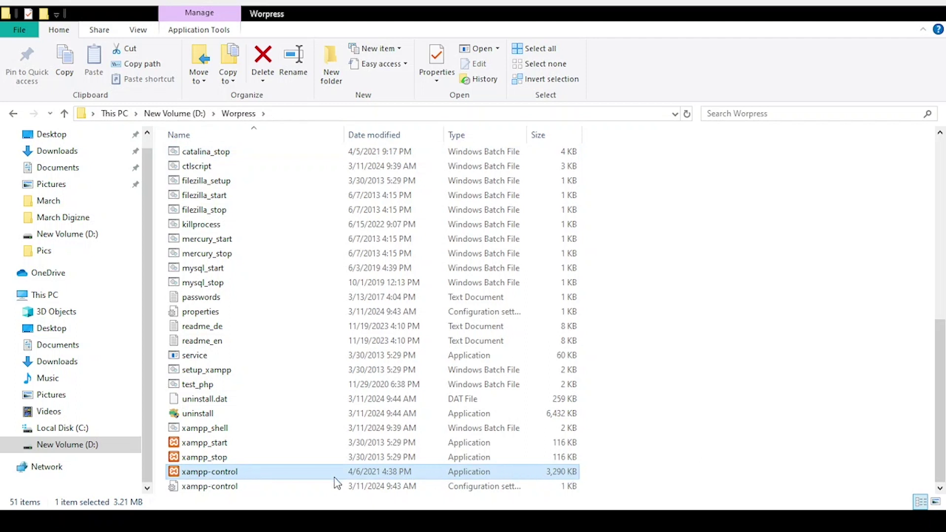
double_click(262, 473)
scroll(642, 230, "up", 10)
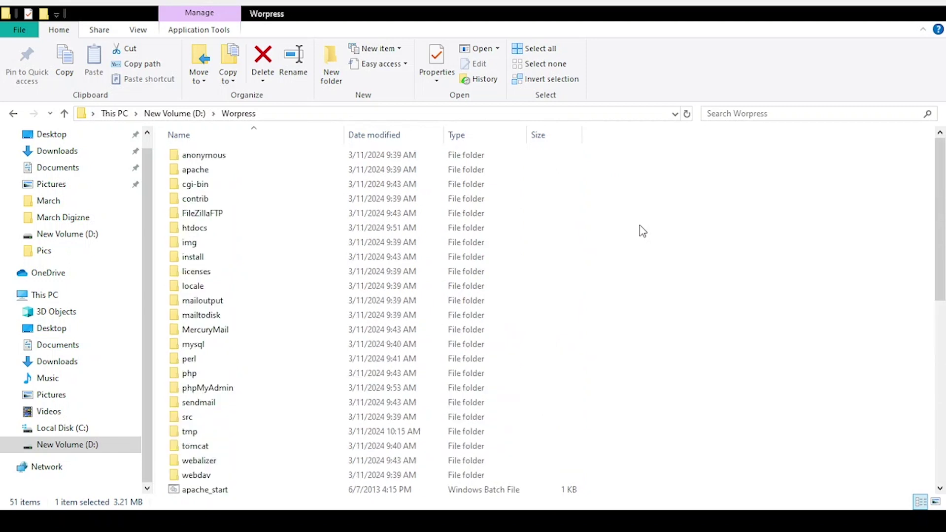